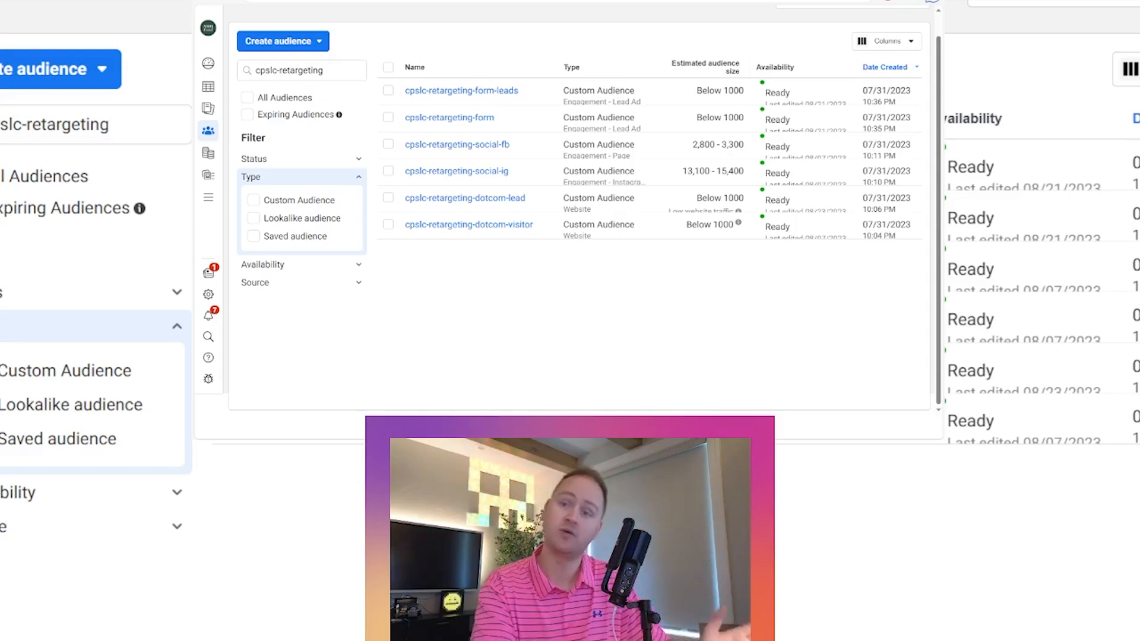
- Start a new custom audience with Instagram account as the source
mouse_move(457, 144)
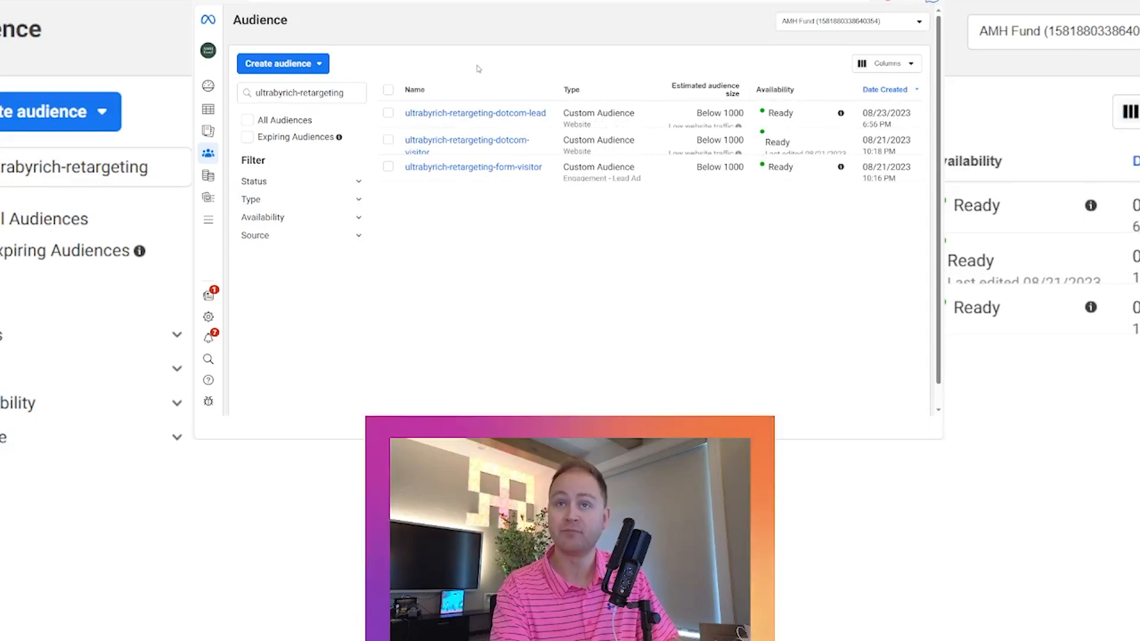
mouse_move(545, 118)
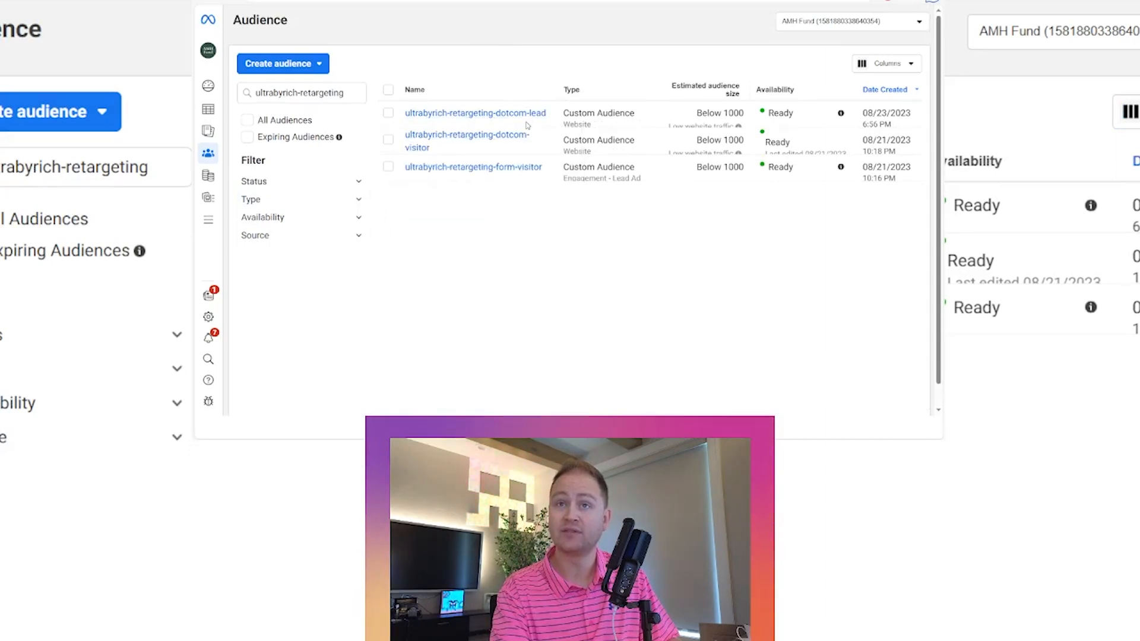
mouse_move(525, 146)
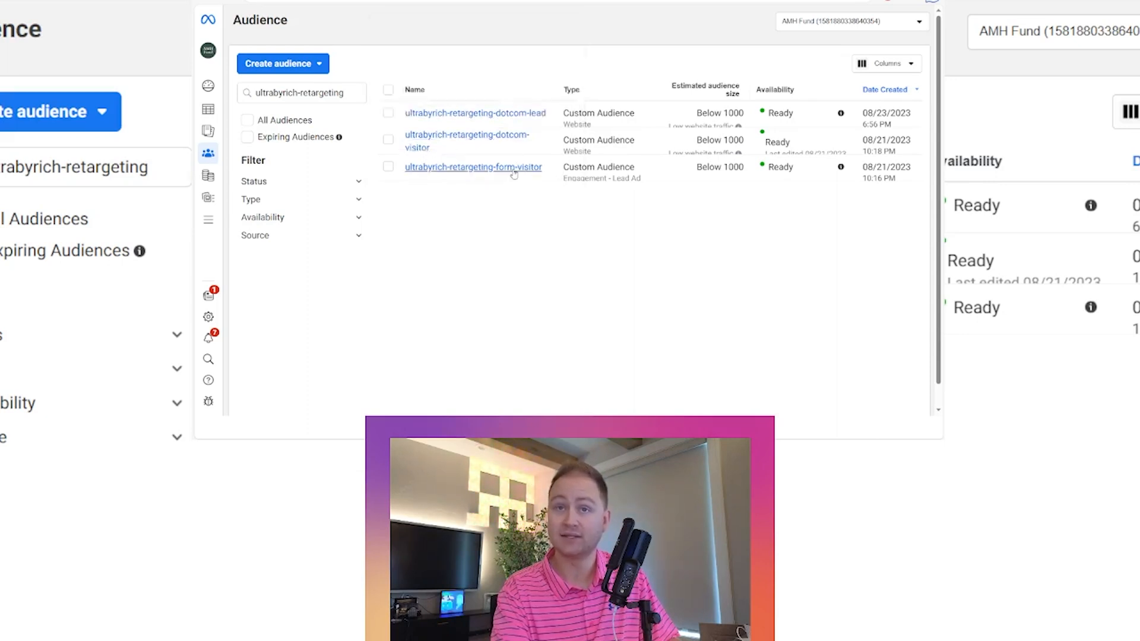
mouse_move(497, 176)
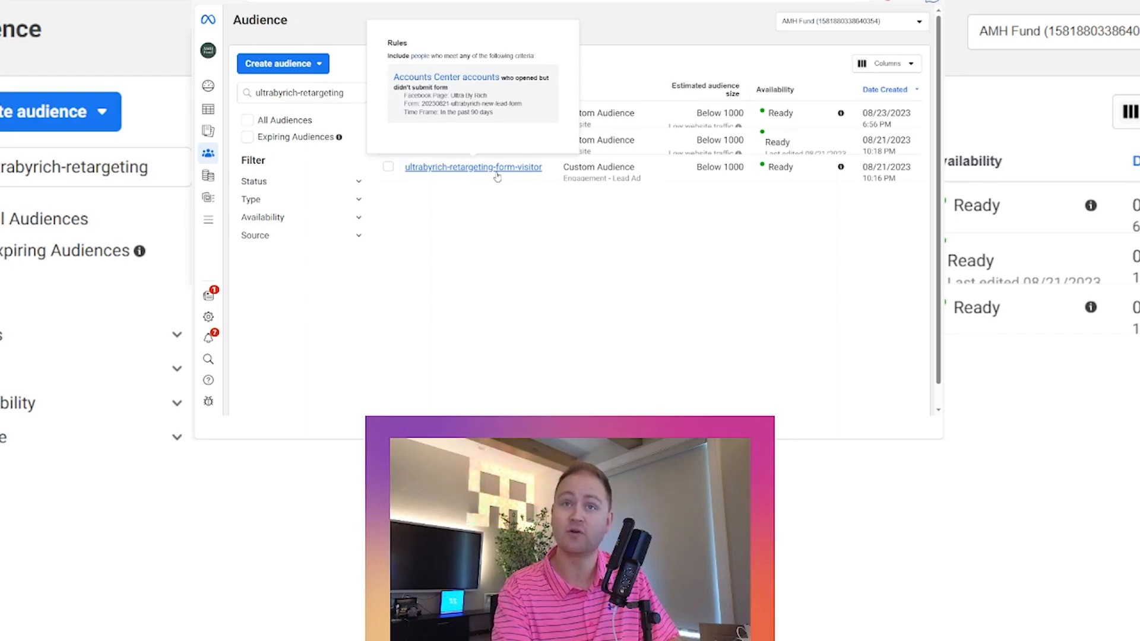
click(291, 64)
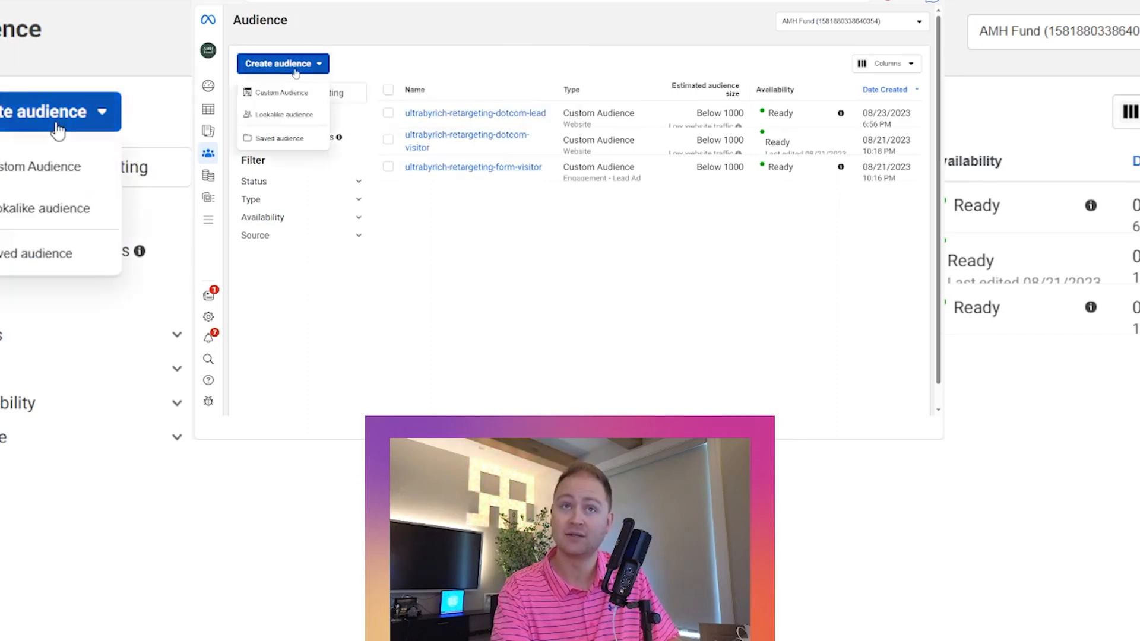
click(291, 92)
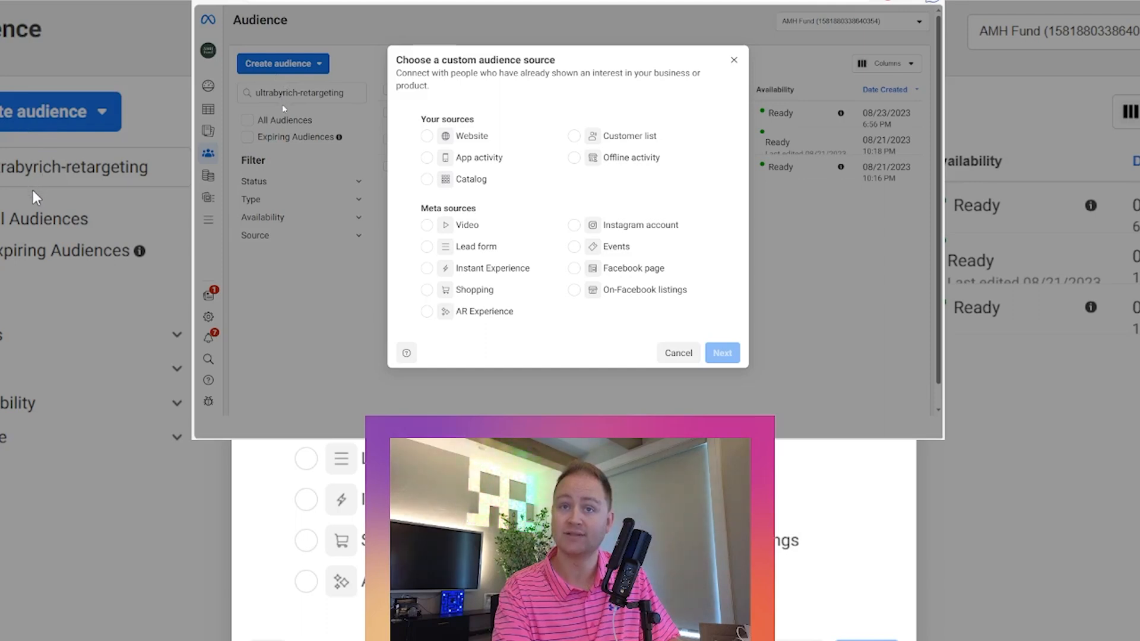
click(573, 228)
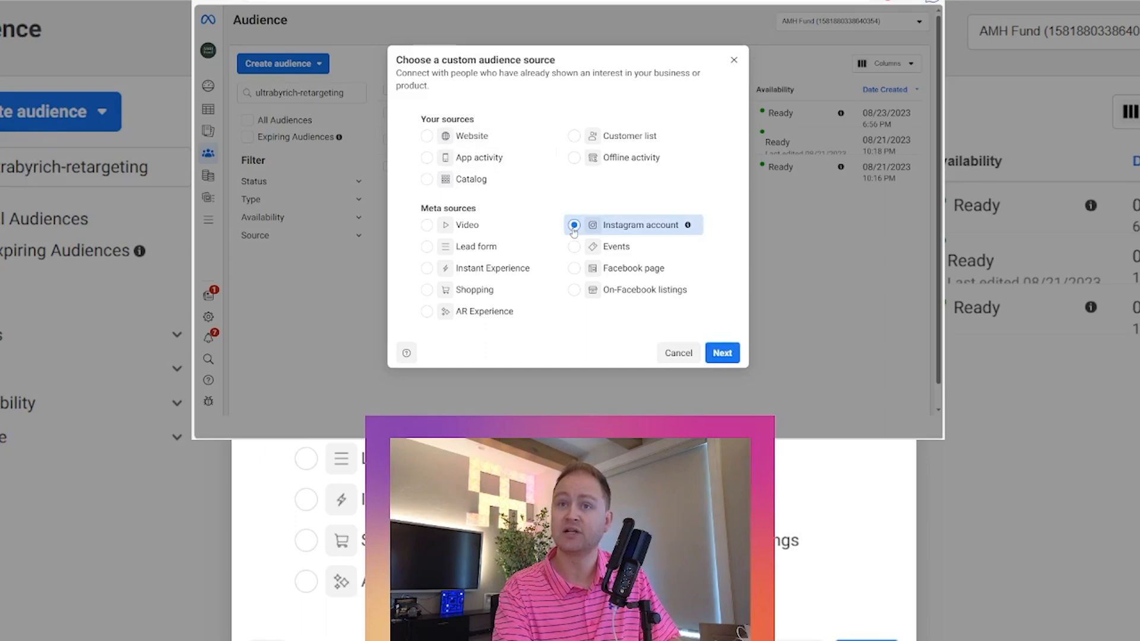
click(722, 352)
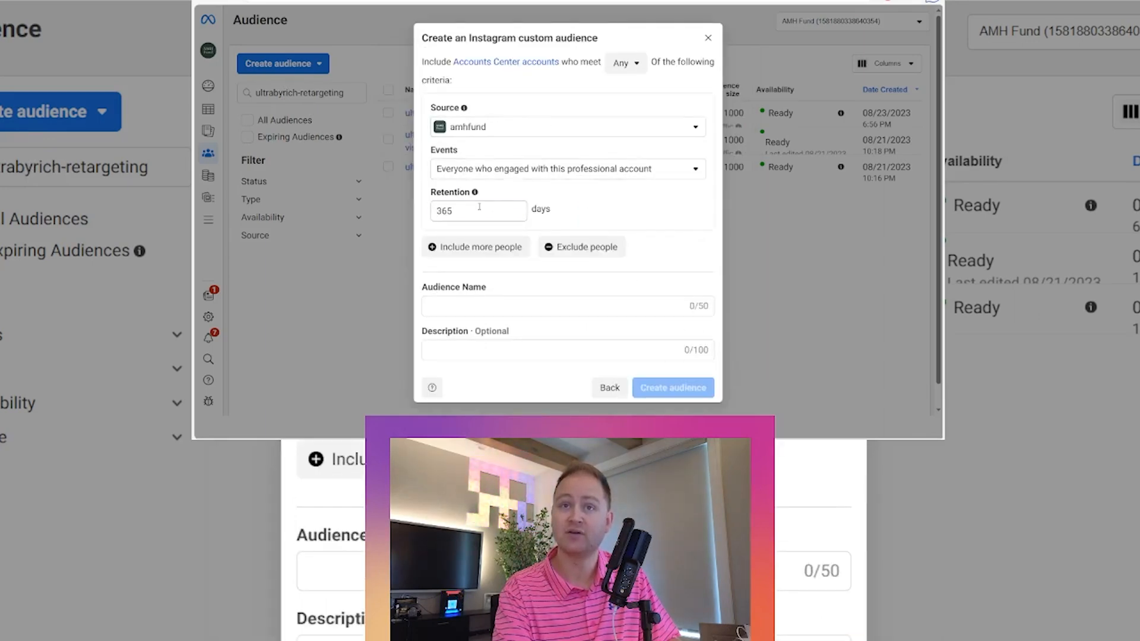
- Set the Instagram audience's source account to ultrabyrich
click(474, 307)
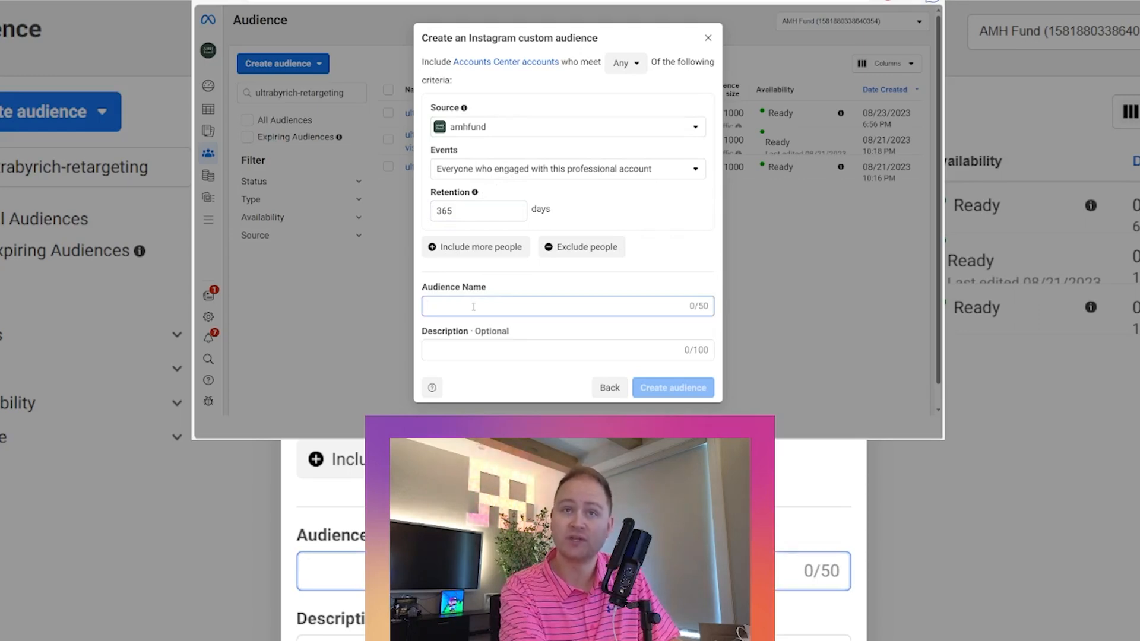
click(482, 130)
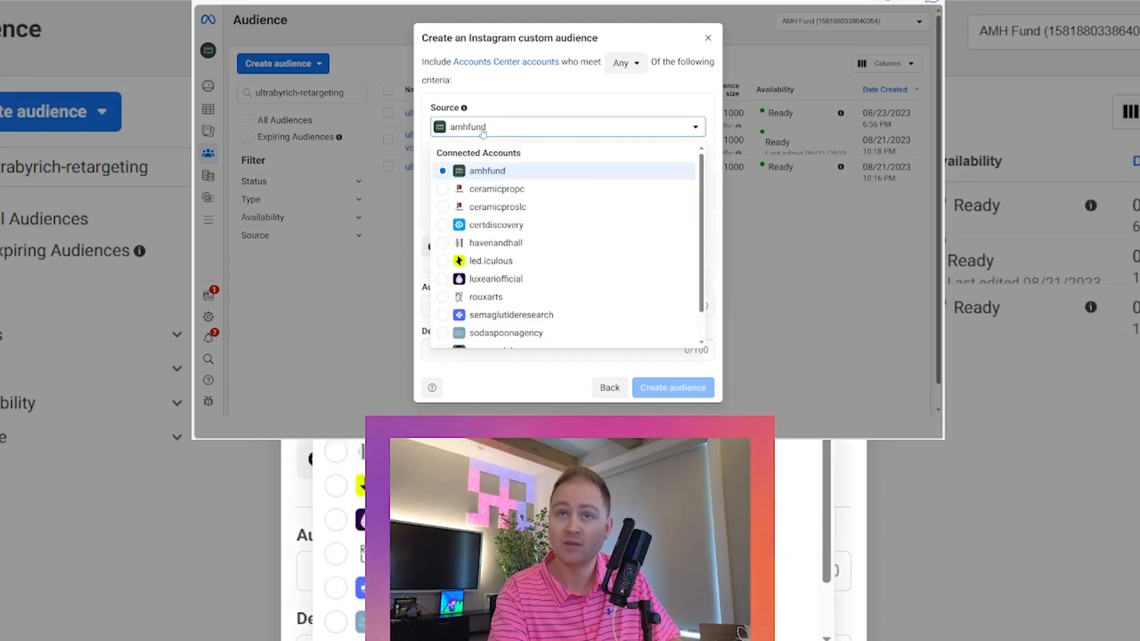
scroll(511, 285, down, 3)
click(499, 333)
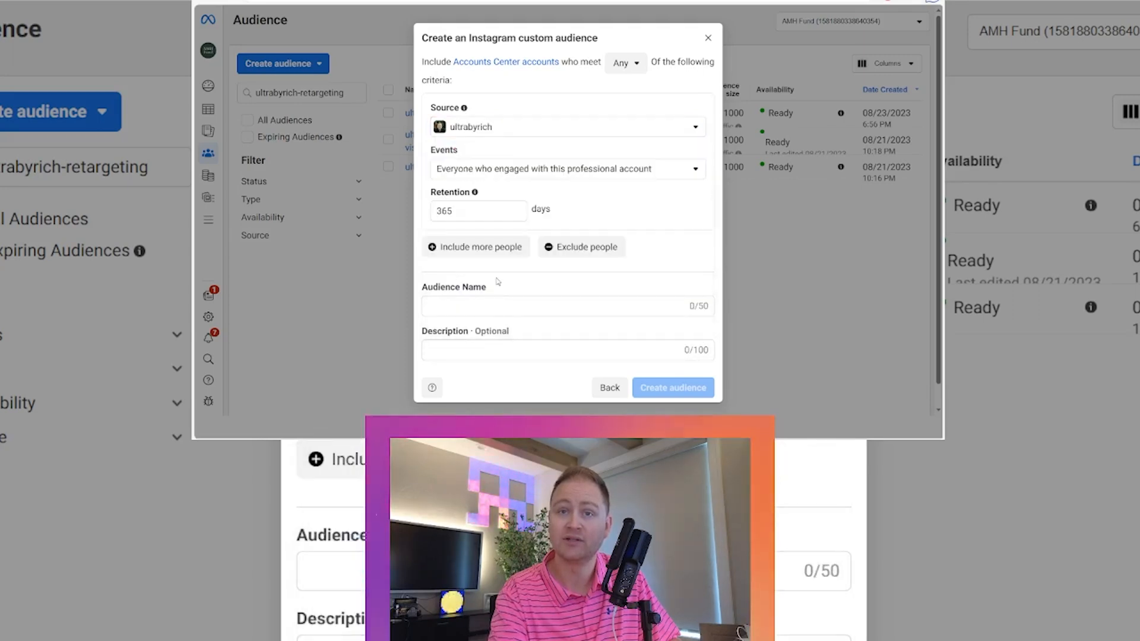
- Name the audience ultrabyrich-retargeting-ig-365d and create it
click(504, 306)
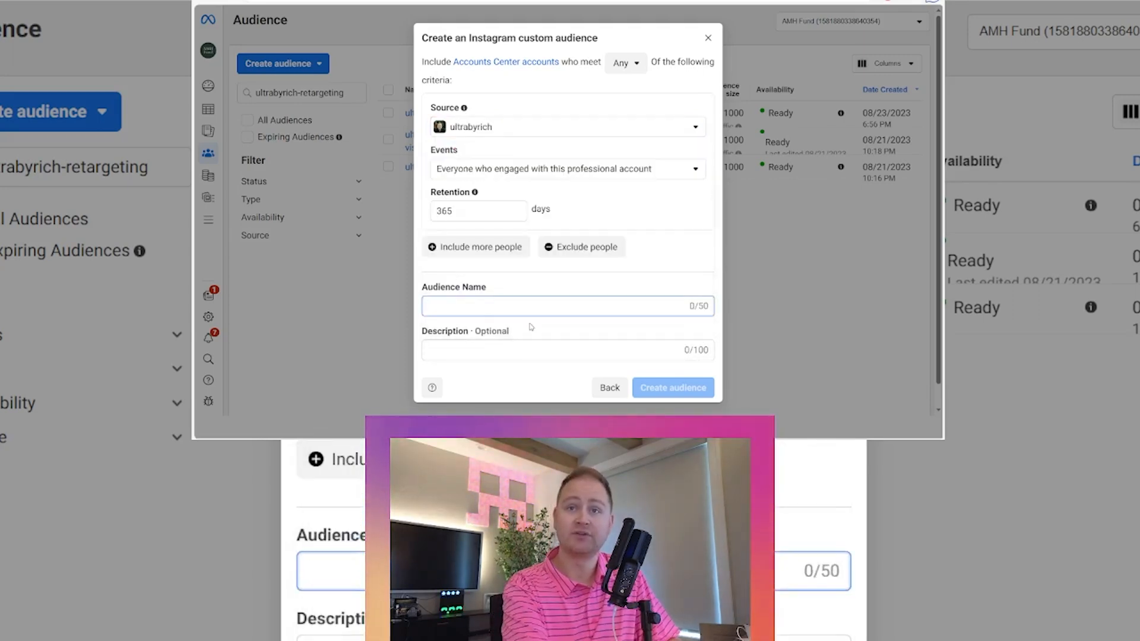
text(ultraby)
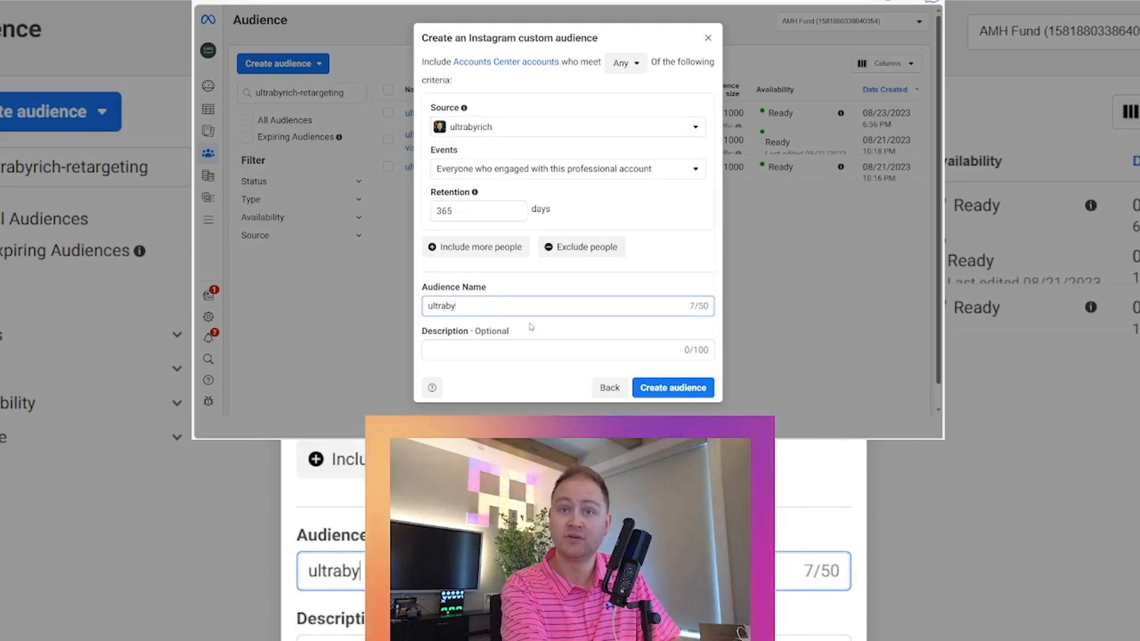
text(re)
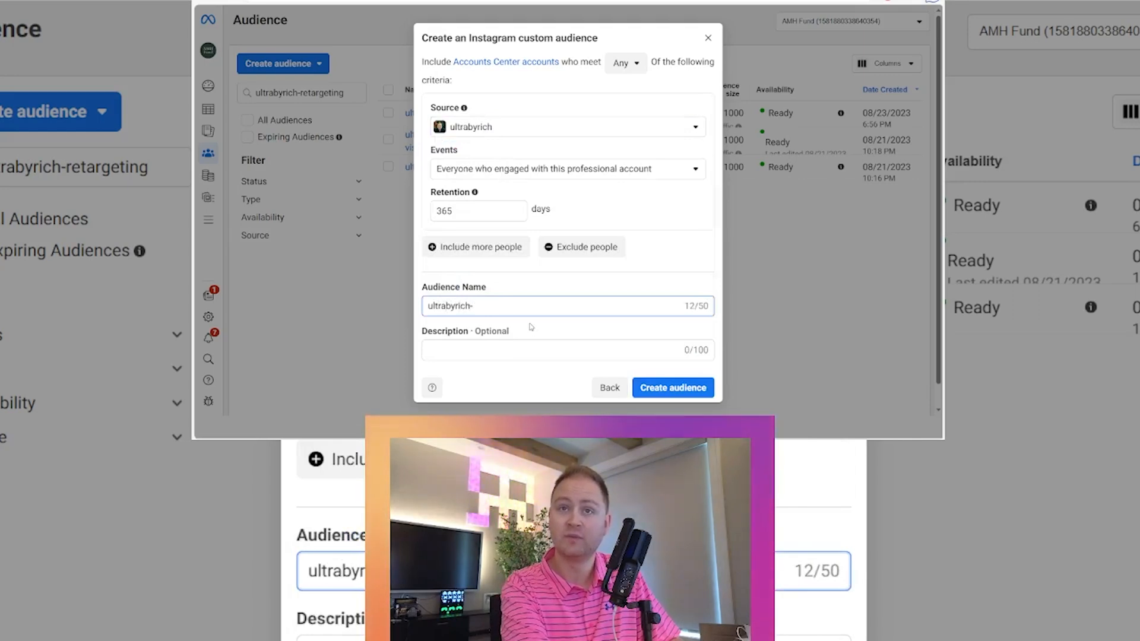
text(retarge)
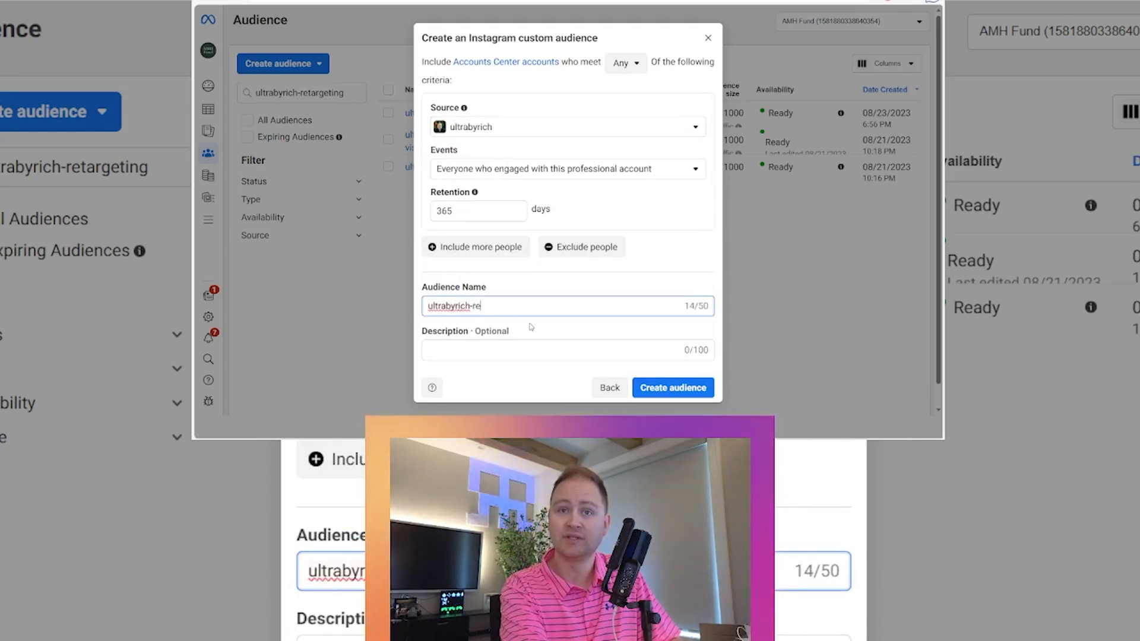
key(BackSpace)
key(BackSpace)
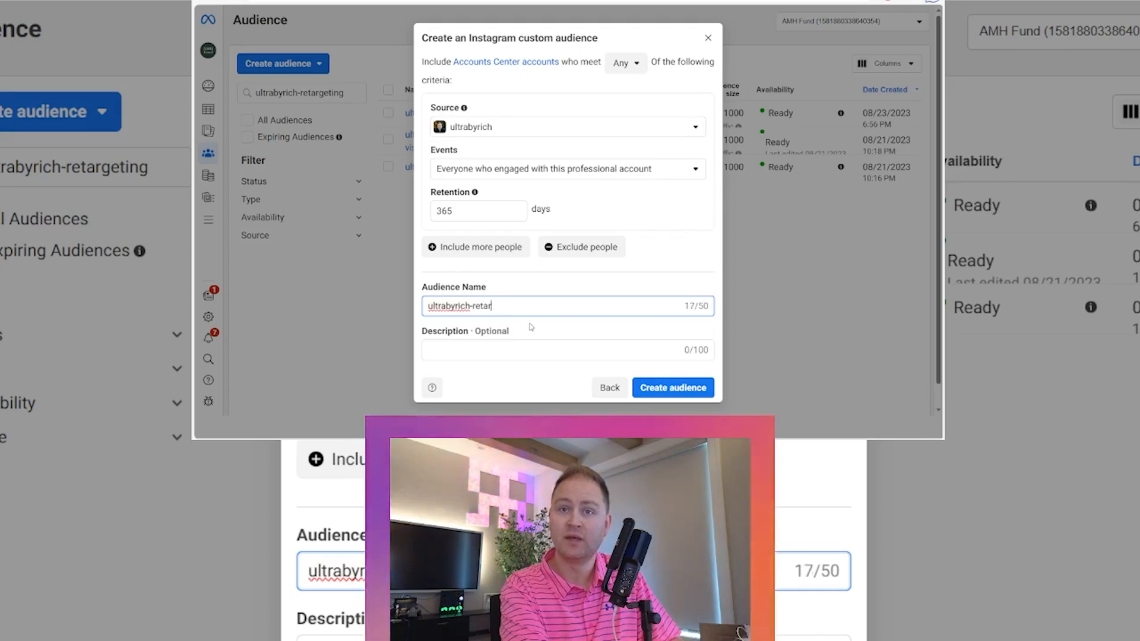
text(target)
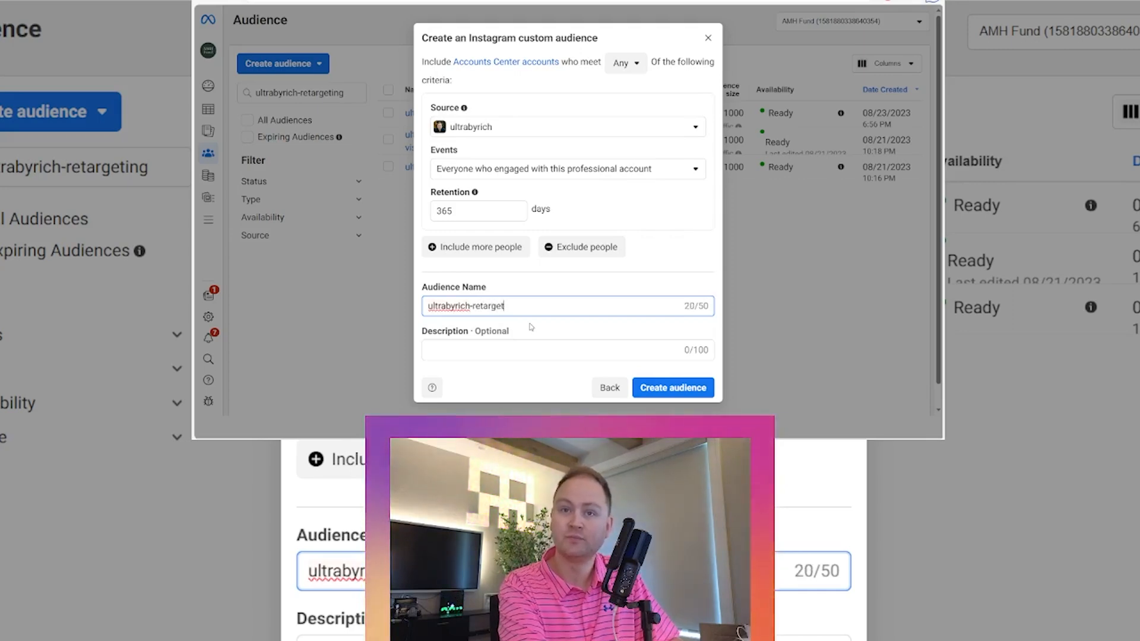
text(ing-)
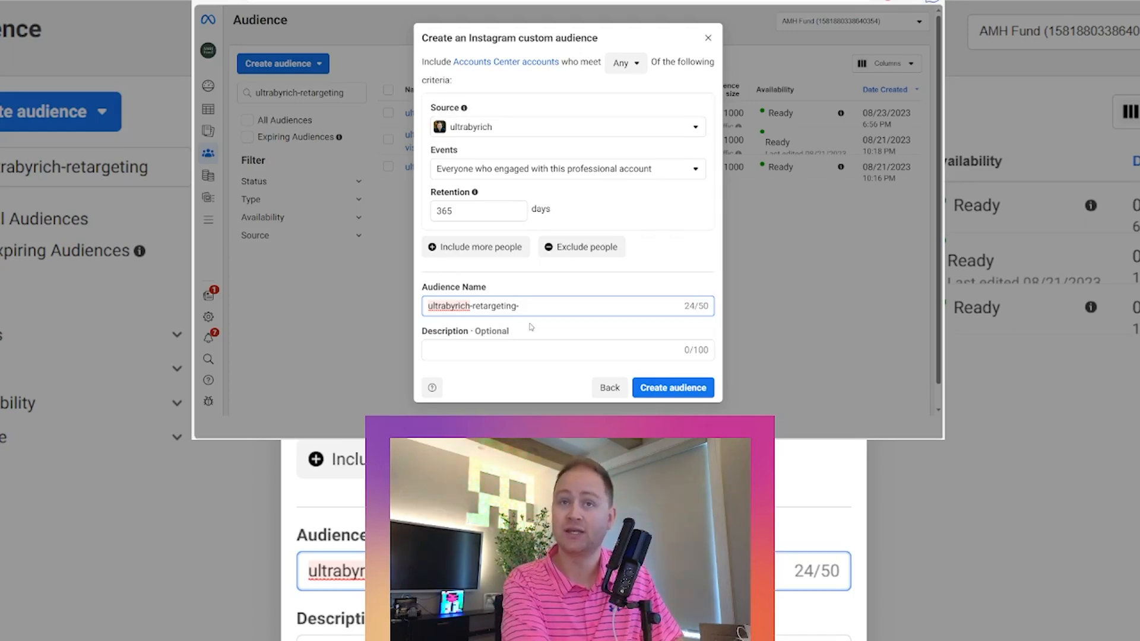
text(ig-)
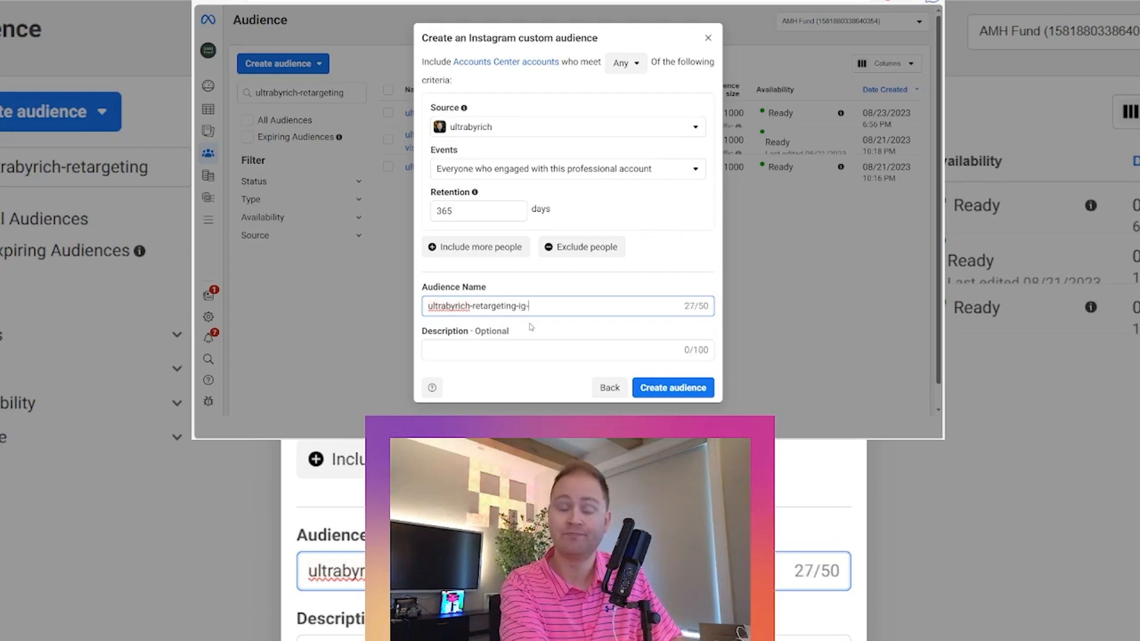
text(365d)
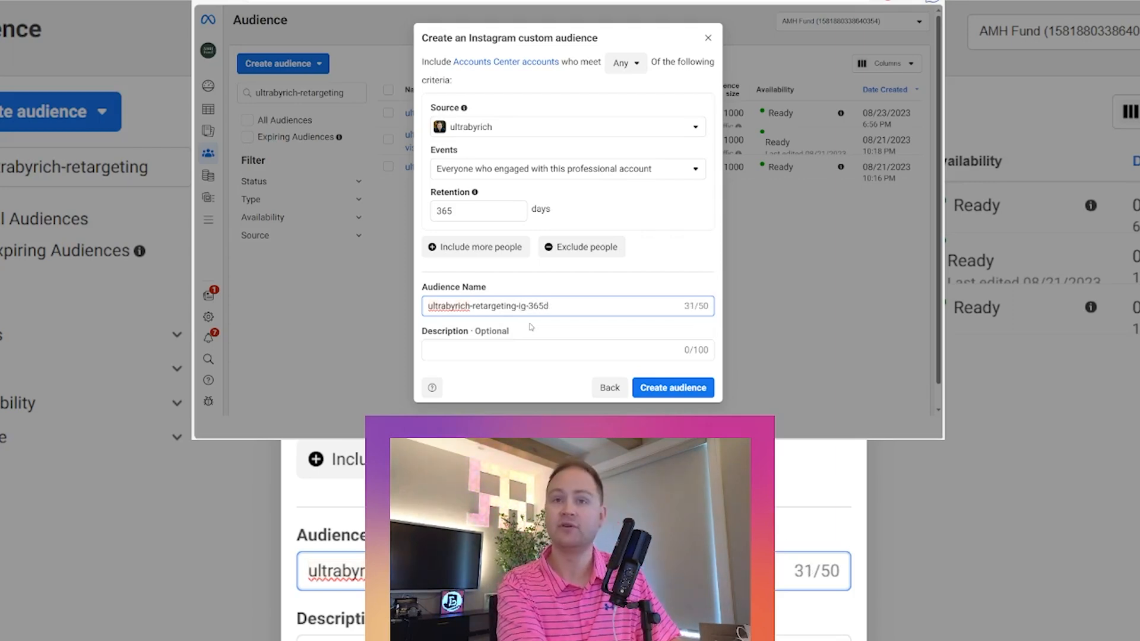
click(661, 389)
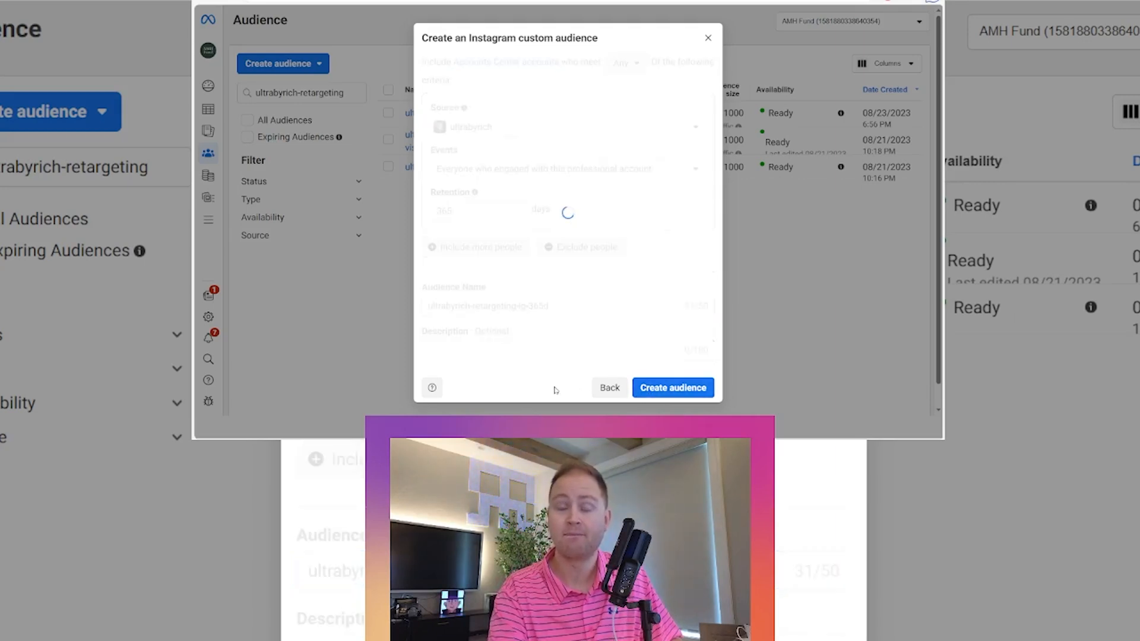
click(692, 392)
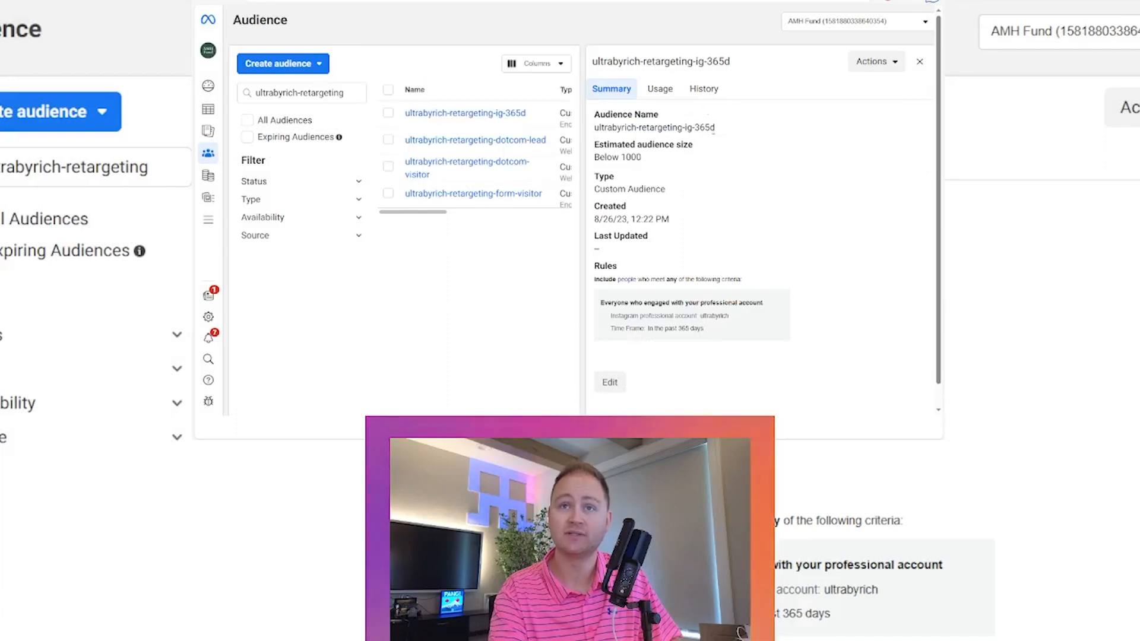
- Start another custom audience using Facebook page as the source
click(318, 65)
click(267, 89)
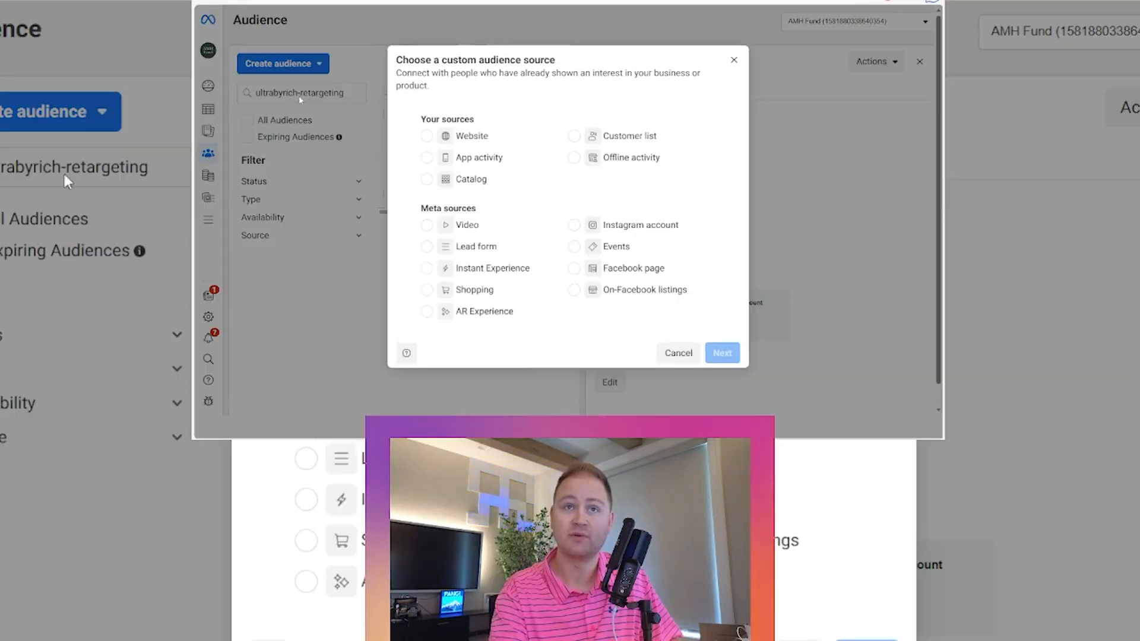
click(631, 267)
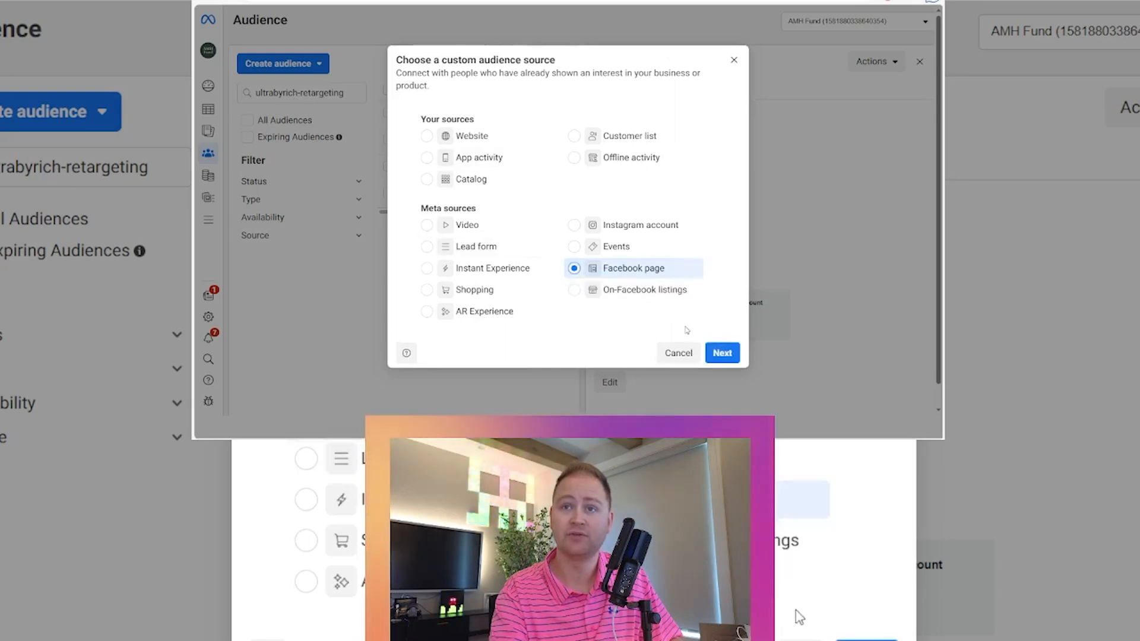
click(720, 354)
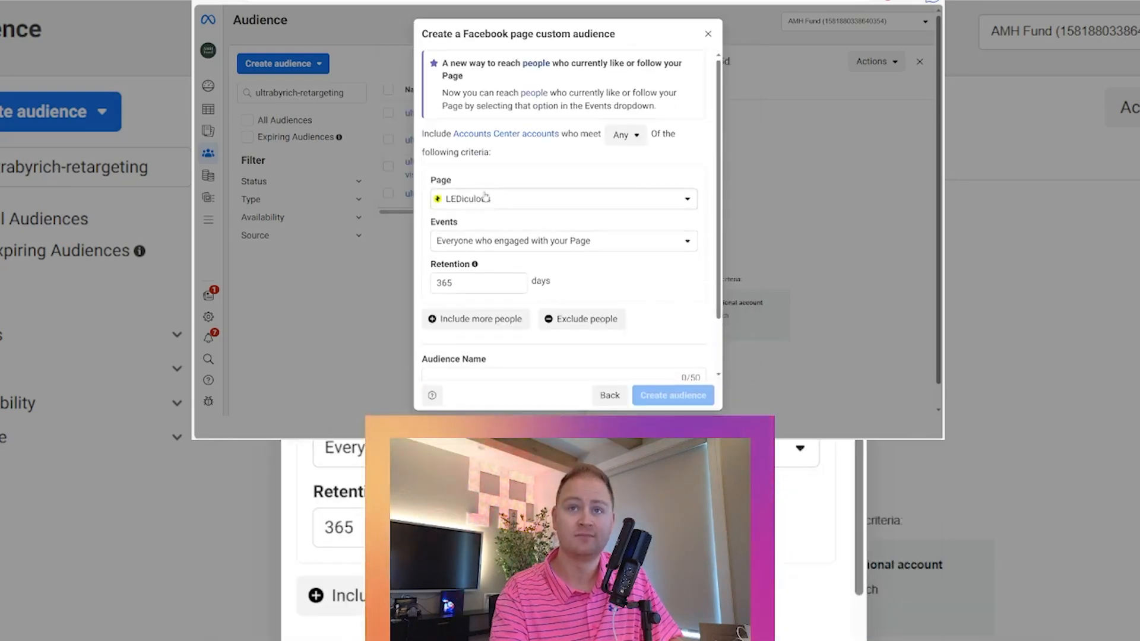
- Select Ultra By Rich as the page and inspect the Events options
click(496, 200)
click(484, 254)
scroll(511, 297, down, 6)
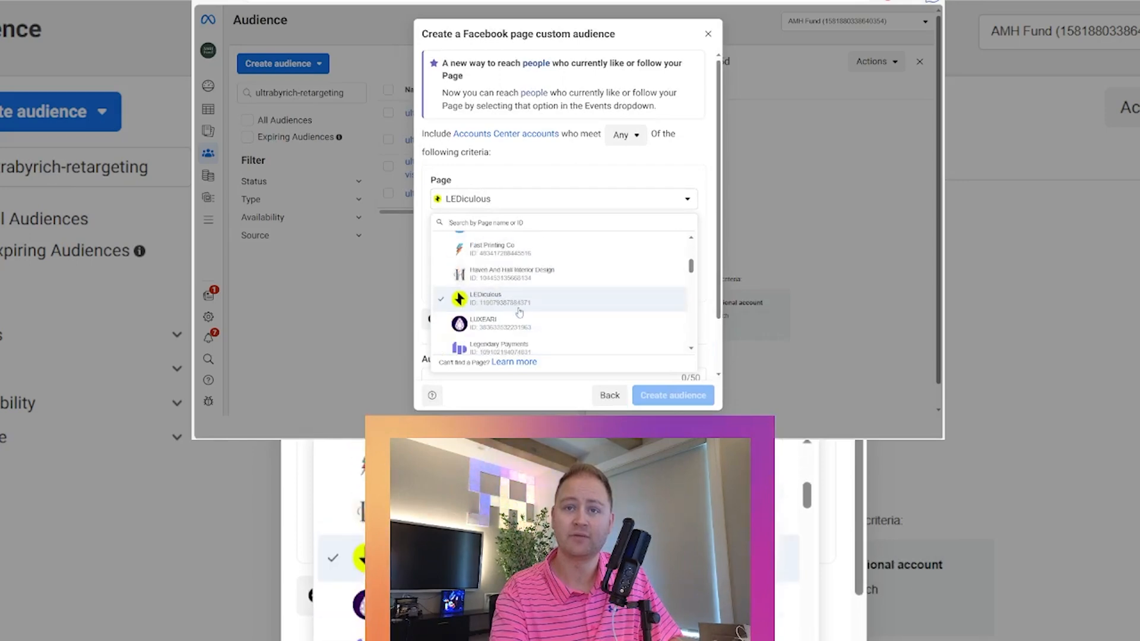
scroll(511, 318, down, 1)
click(498, 336)
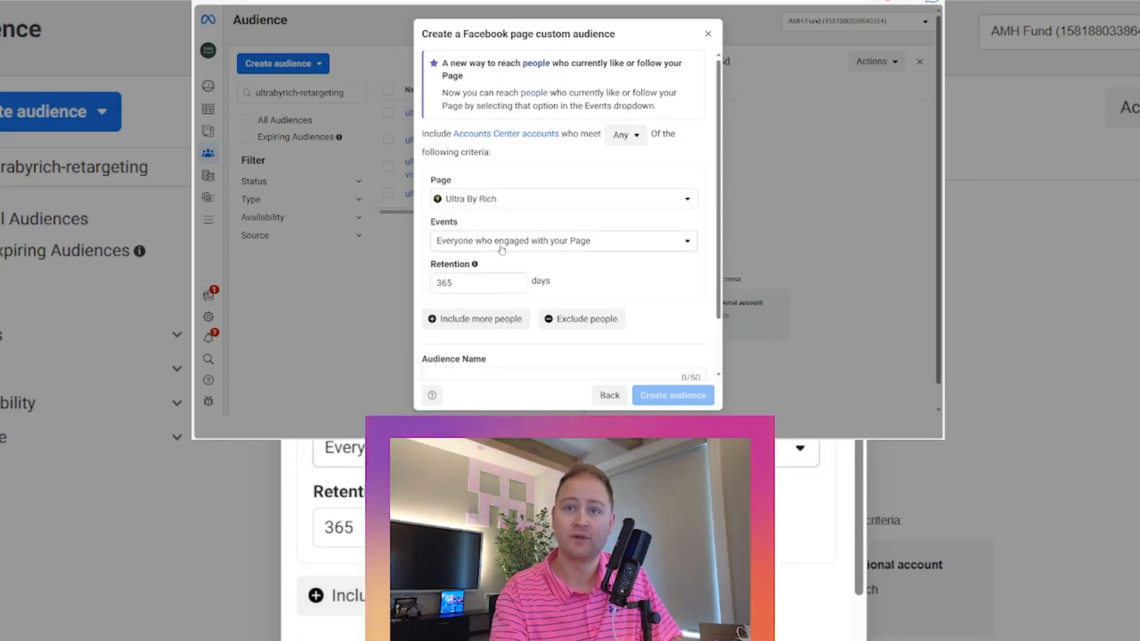
click(583, 245)
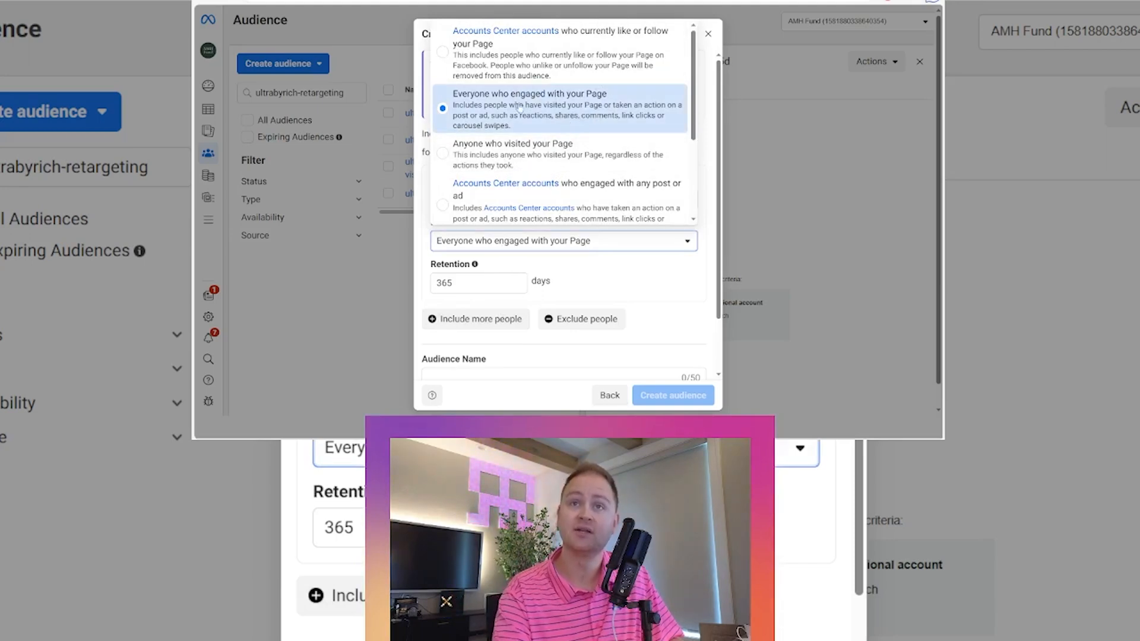
click(632, 273)
- Name the page audience ultrabyrich-retargeting-fb-365d and create it
scroll(630, 274, down, 2)
click(461, 316)
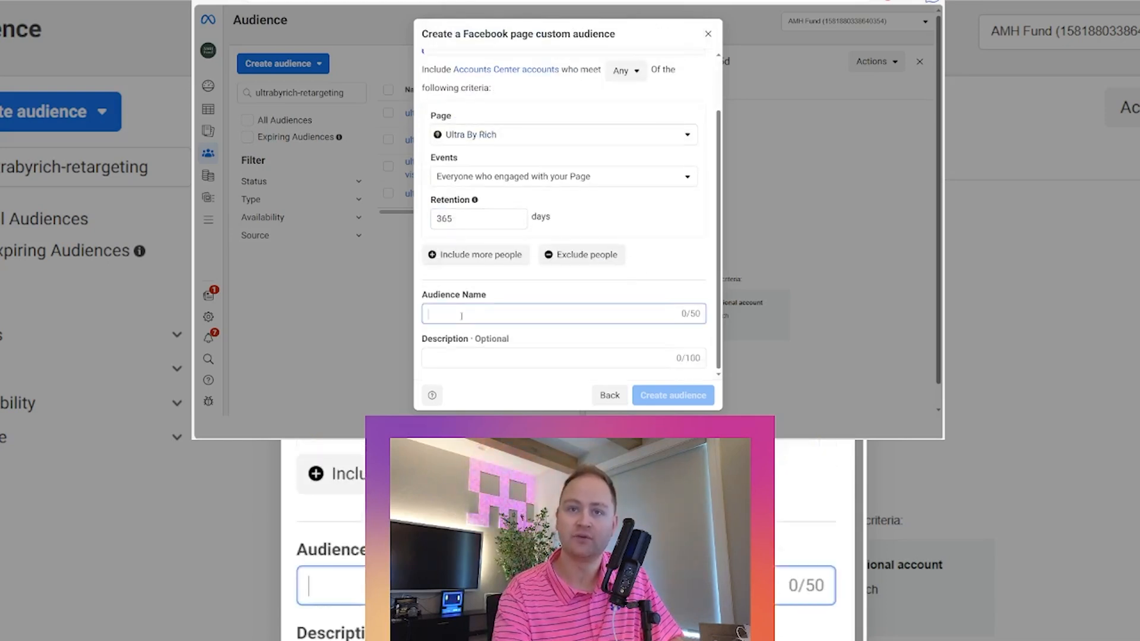
text(ultrab)
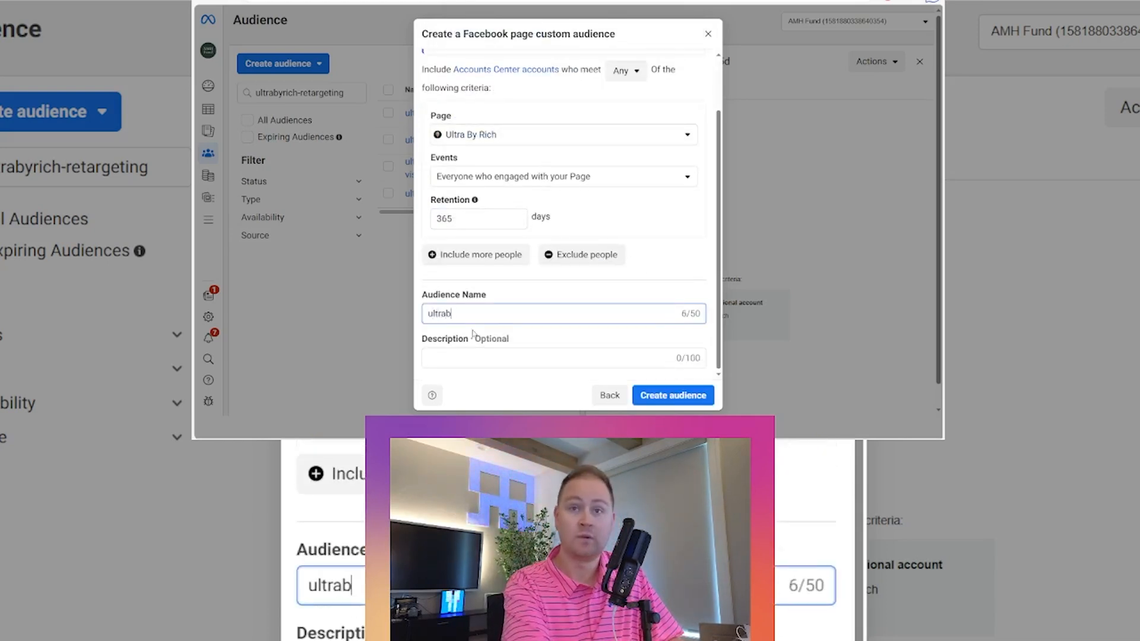
text(yrich-r)
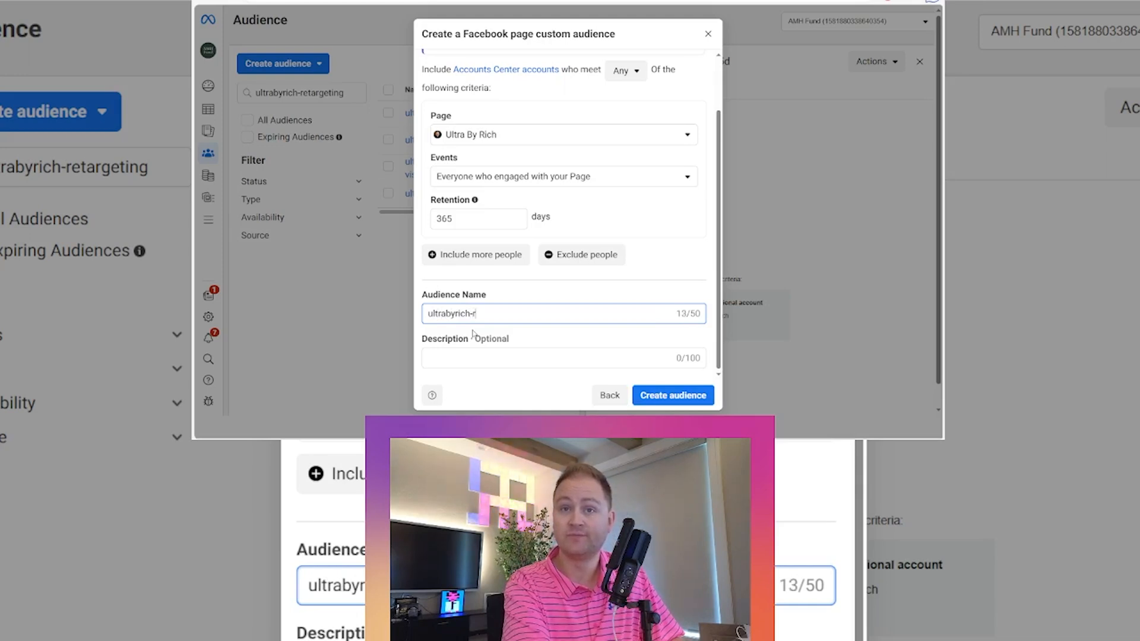
text(etargeting-fb-365d)
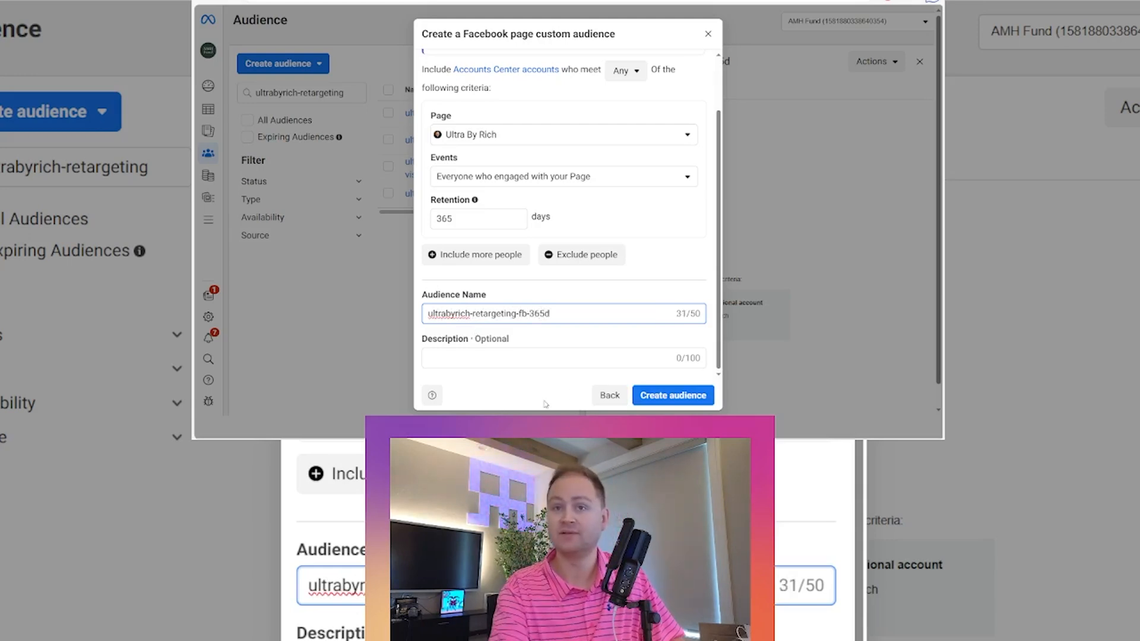
click(667, 398)
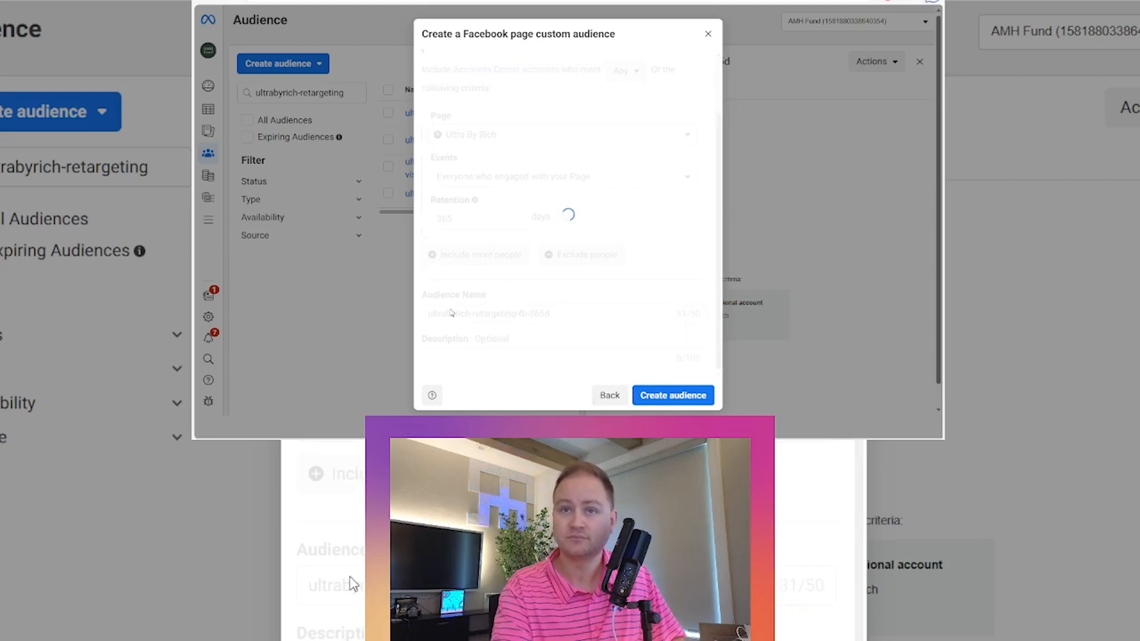
click(699, 391)
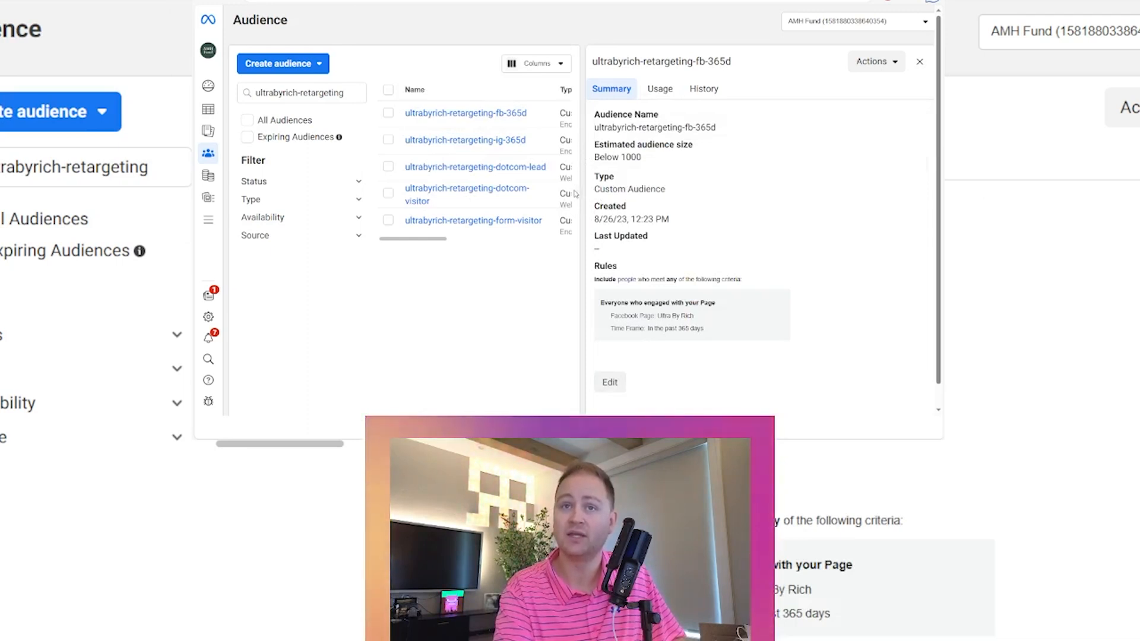
mouse_move(492, 200)
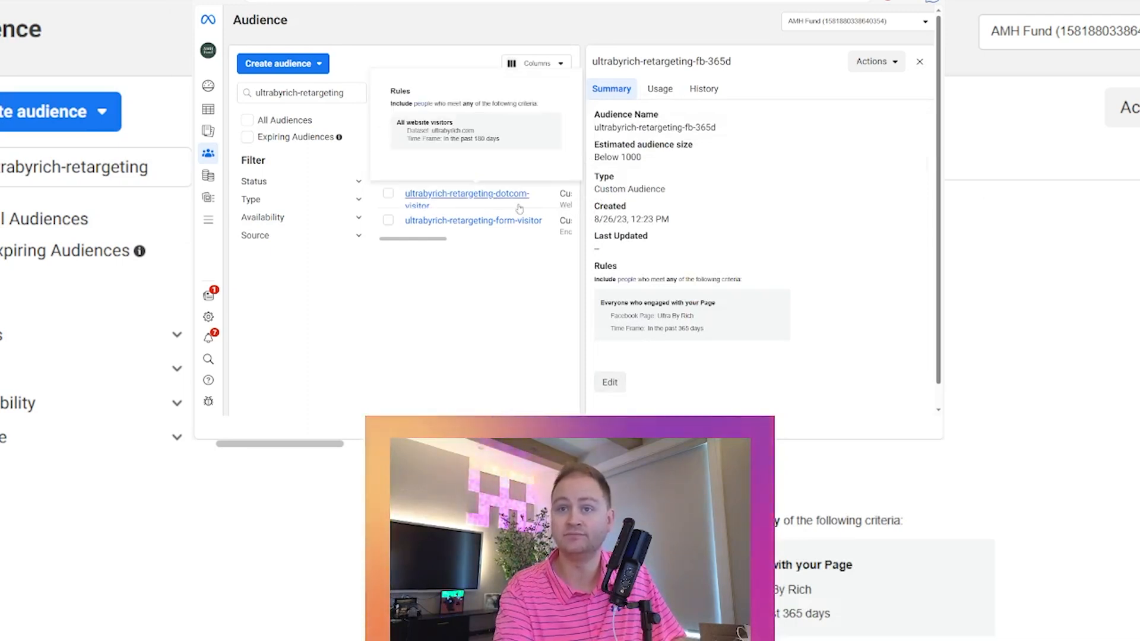
- Start a new custom audience using Website as the source
click(492, 196)
click(300, 64)
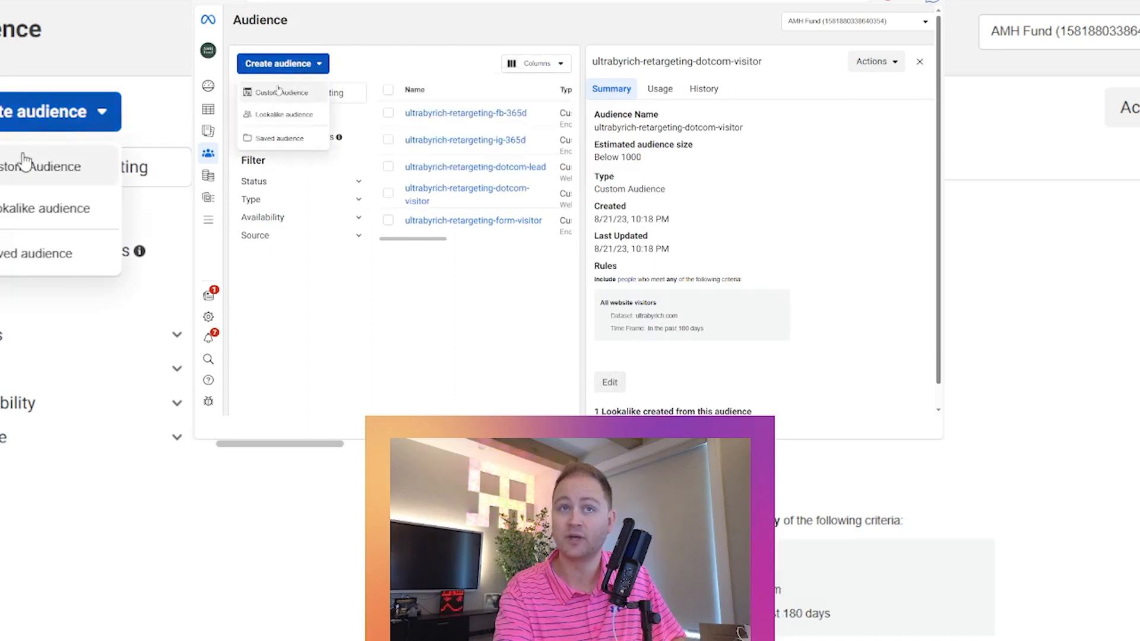
click(274, 90)
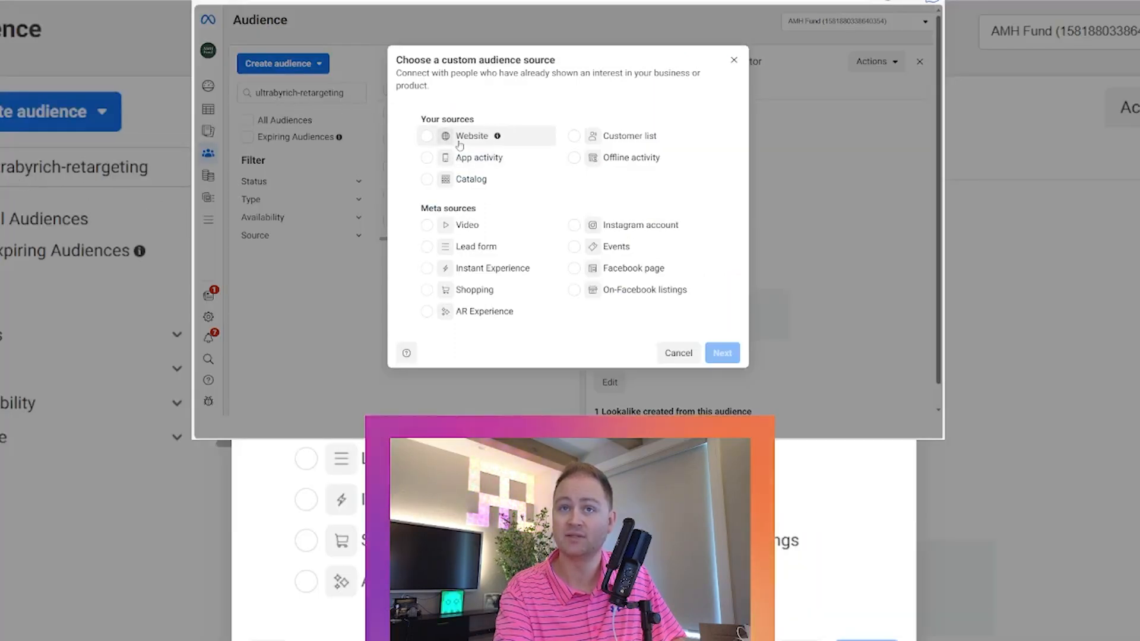
click(433, 138)
click(722, 354)
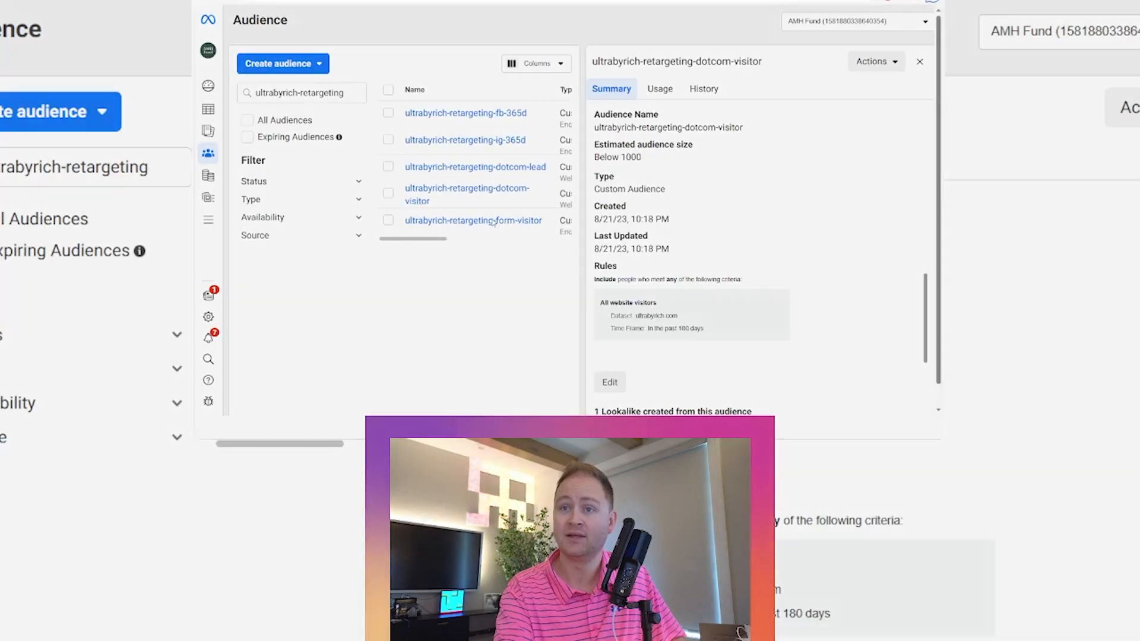
- Choose ultrabyrich.com as the source and set the retention to 180 days
click(500, 126)
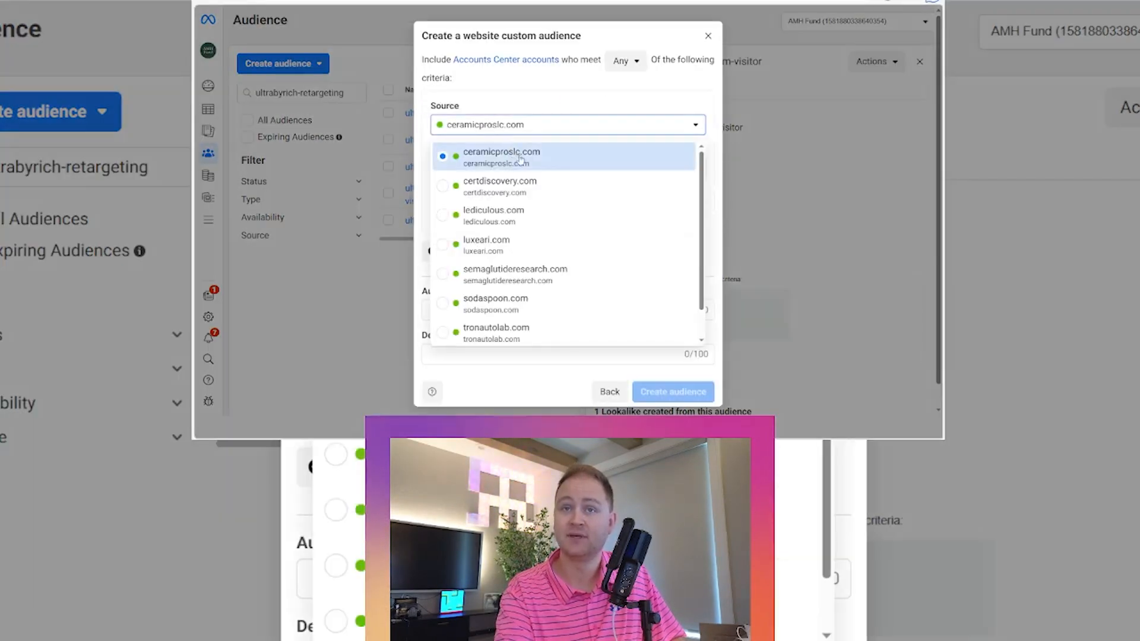
scroll(510, 237, down, 1)
click(500, 328)
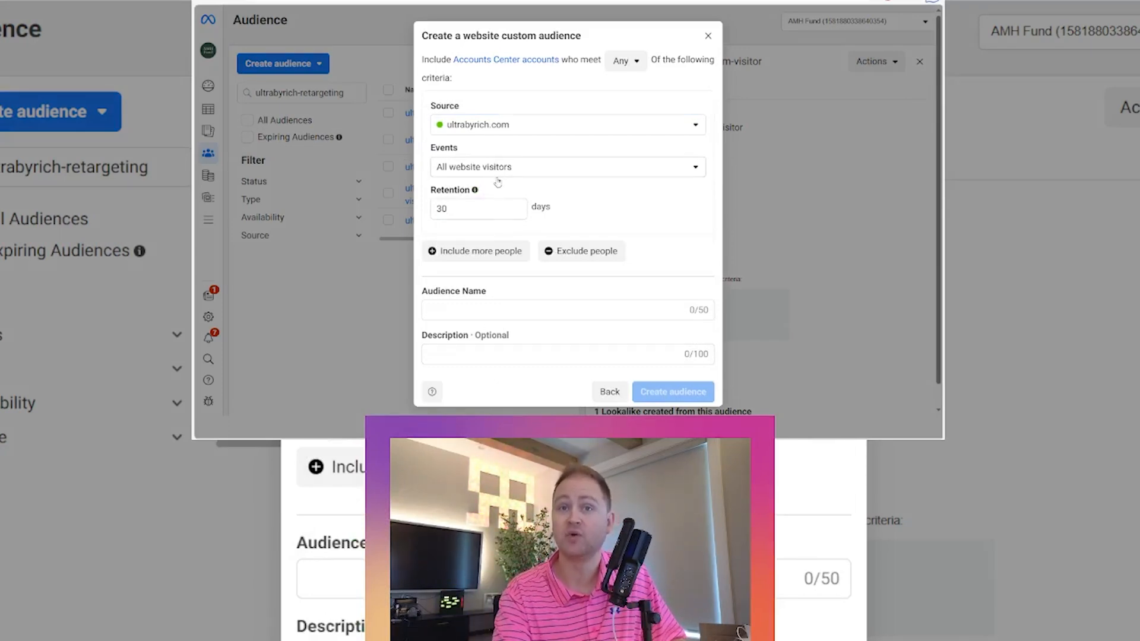
mouse_move(475, 191)
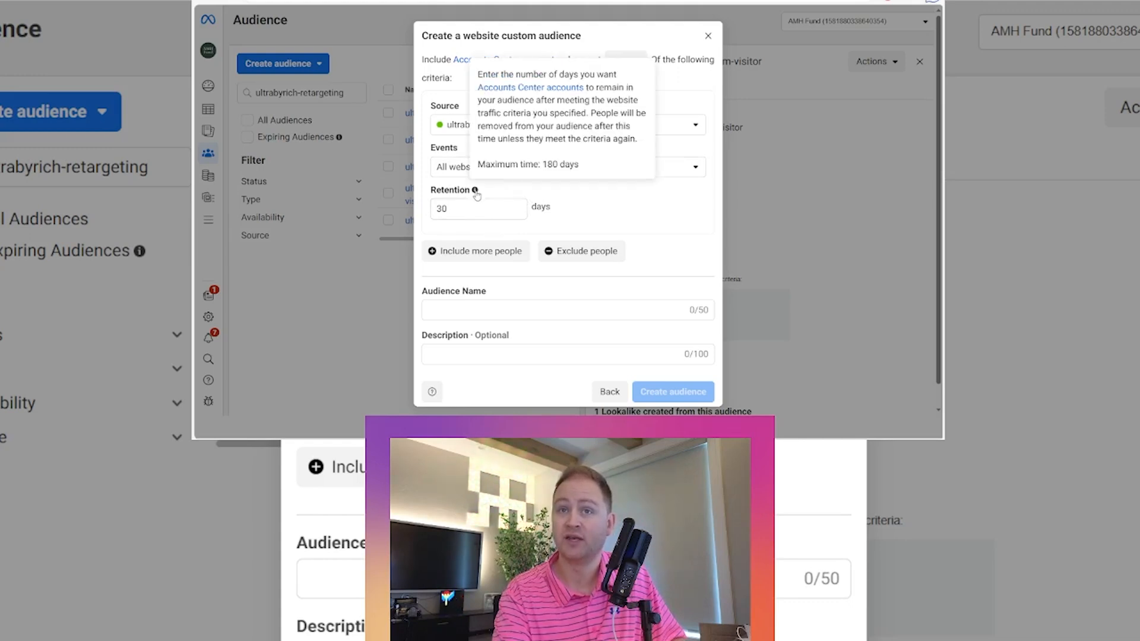
click(483, 212)
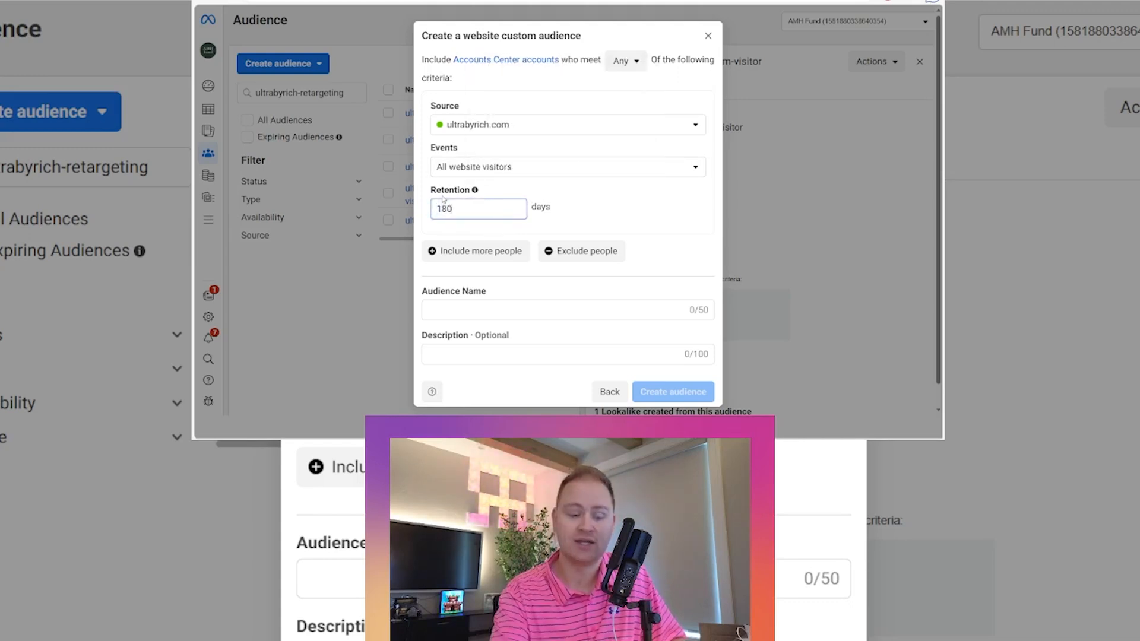
- Name the audience ultrabyrich-retargeting-dotcom-visitor-180d and create it
click(457, 316)
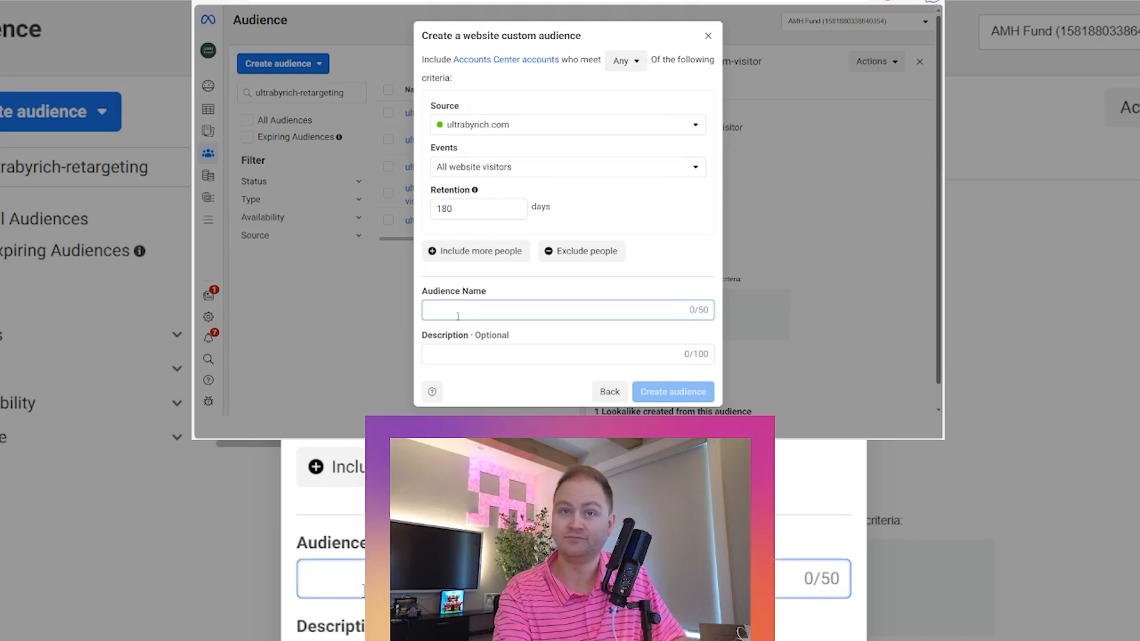
text(ultrabyrich)
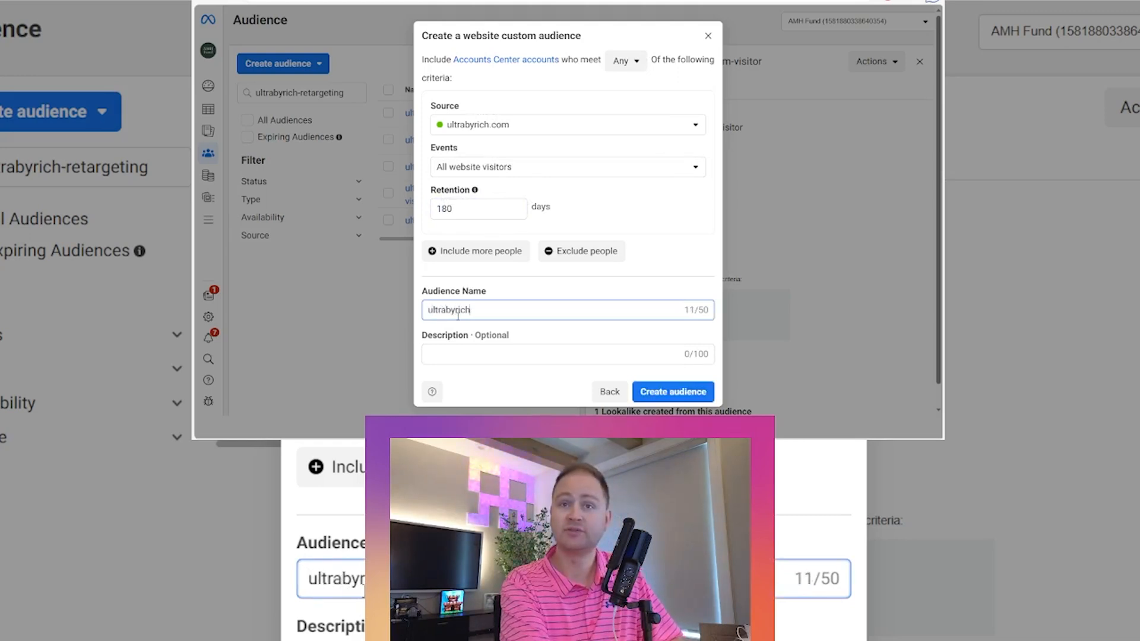
text(-retargeting)
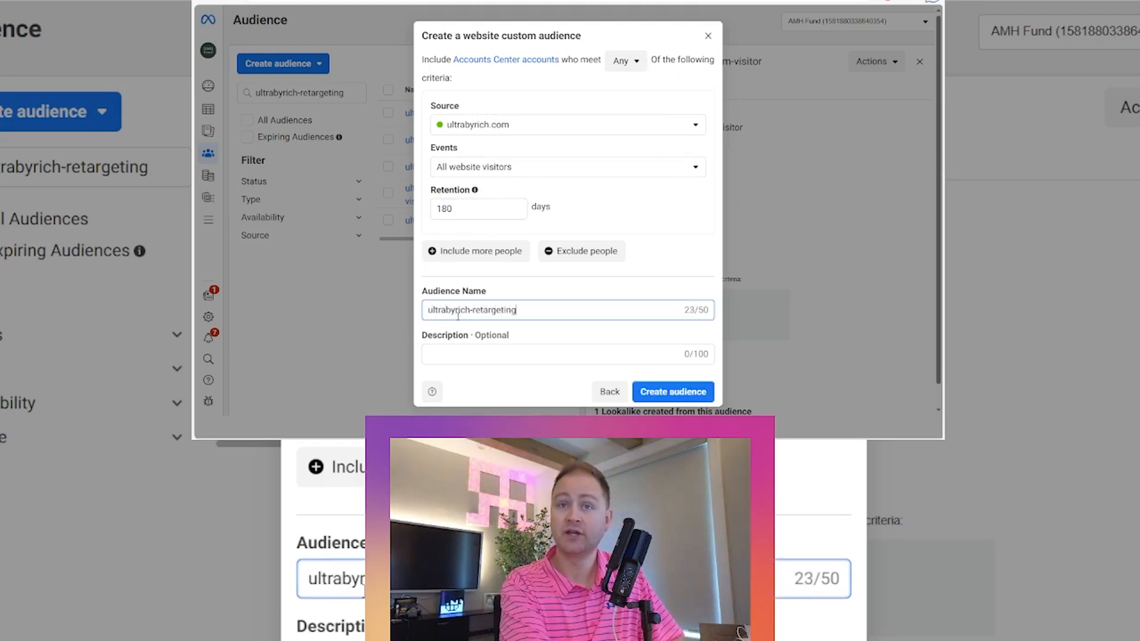
text(-dotcom)
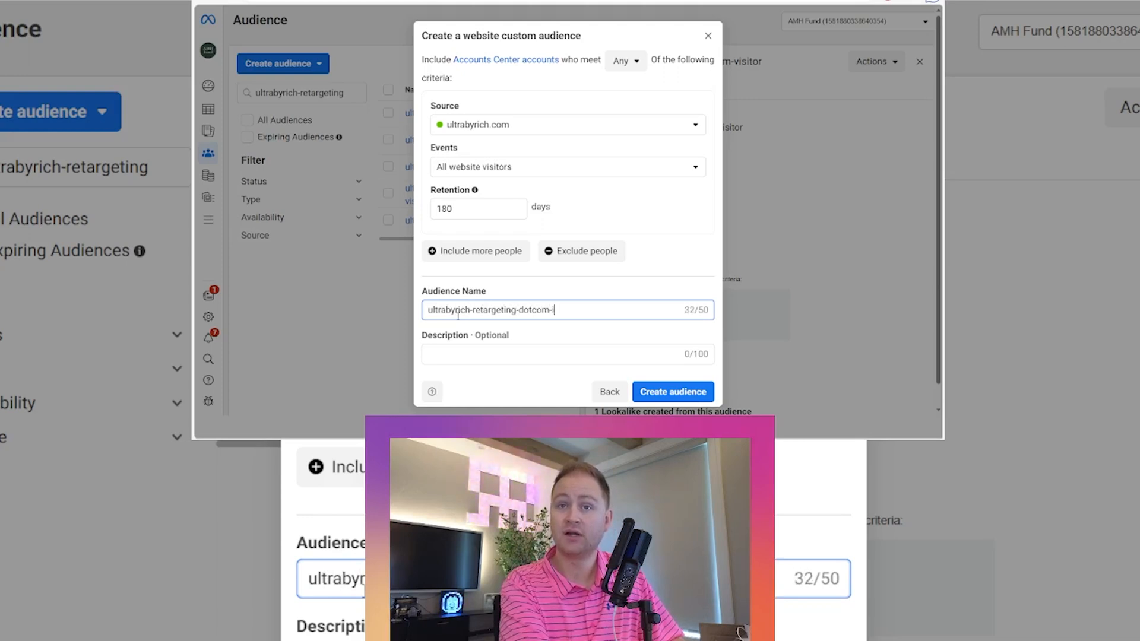
text(-visitor-180d)
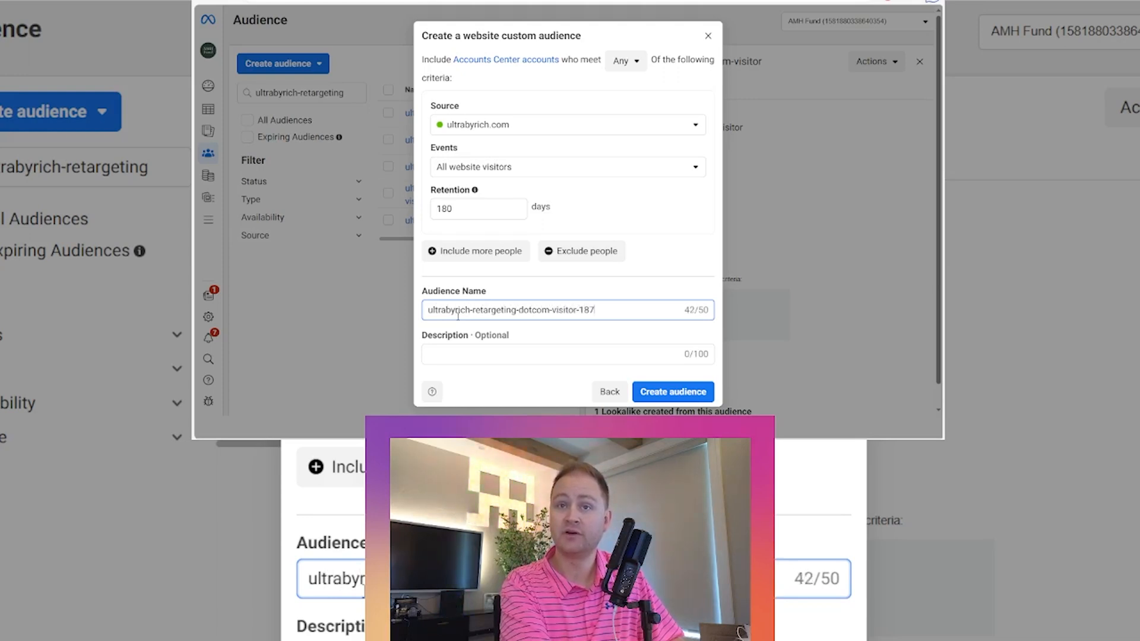
click(652, 397)
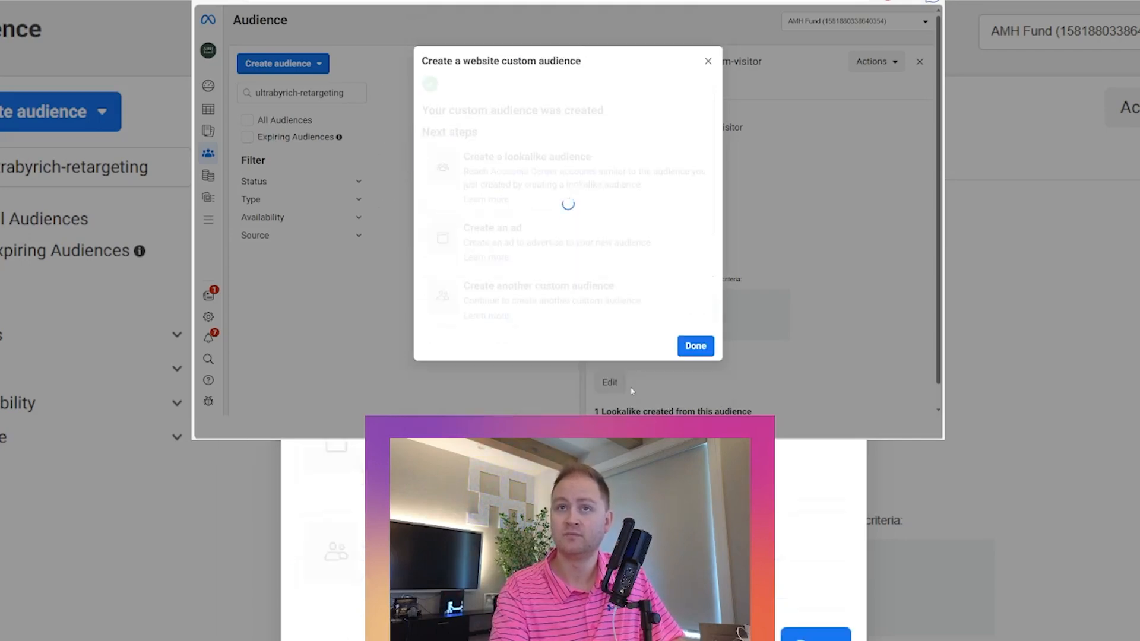
click(695, 386)
- Start another custom audience using Website as the source
mouse_move(412, 111)
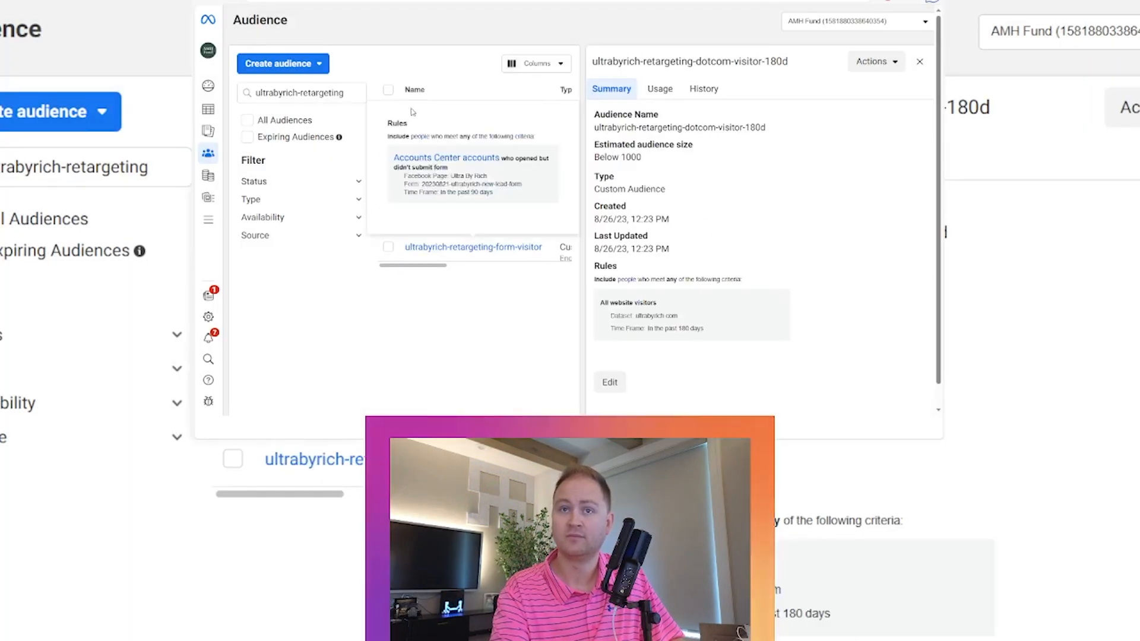
click(279, 63)
click(270, 88)
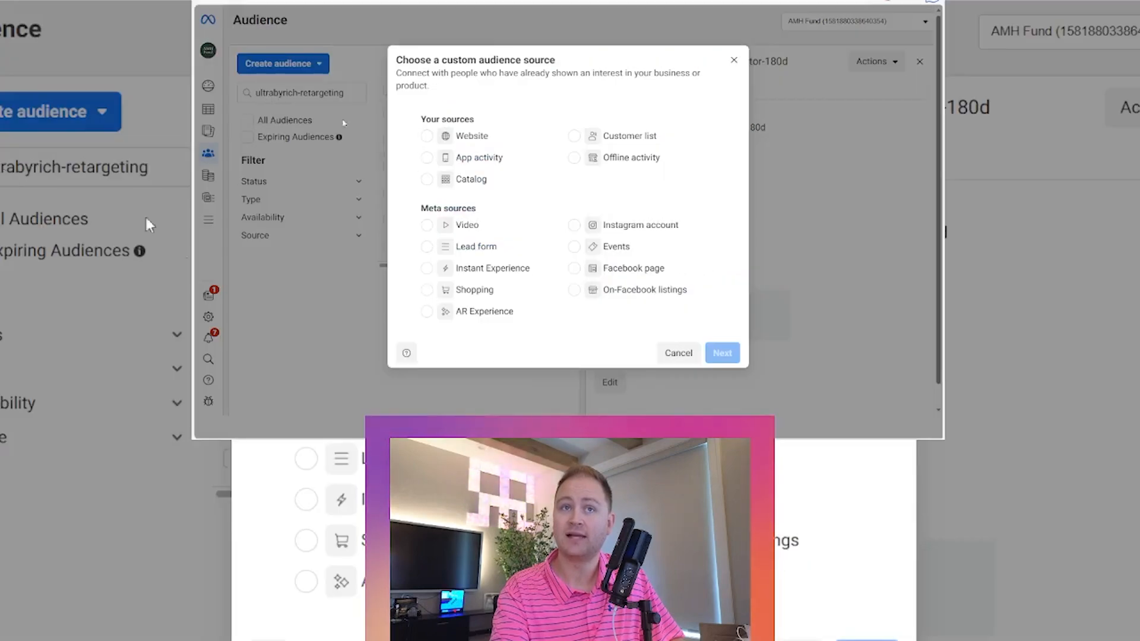
click(496, 136)
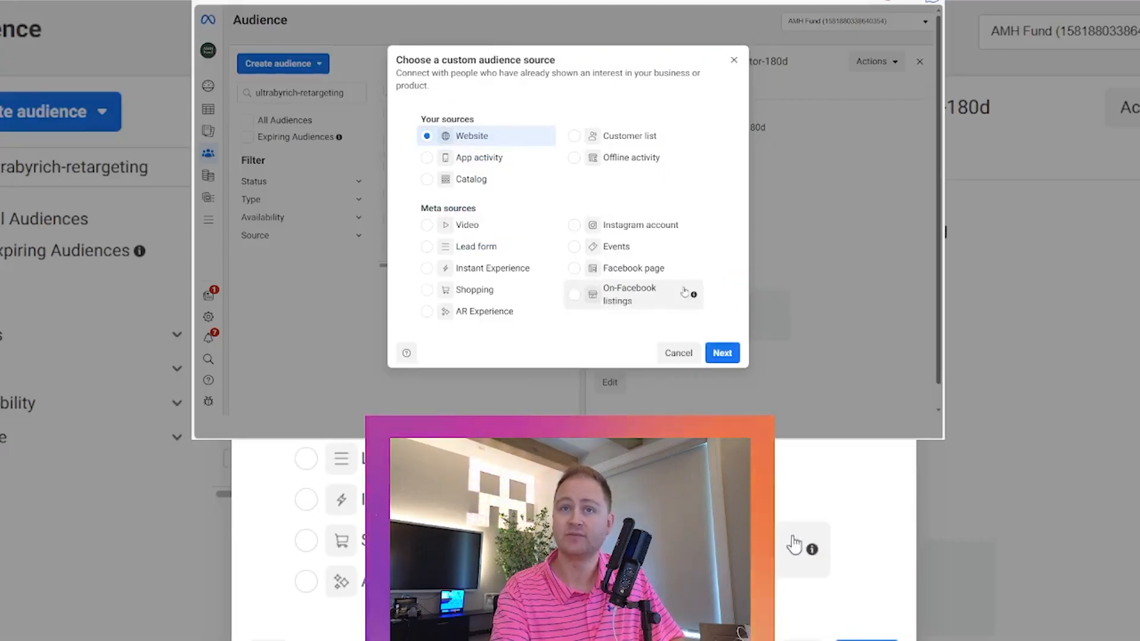
click(723, 354)
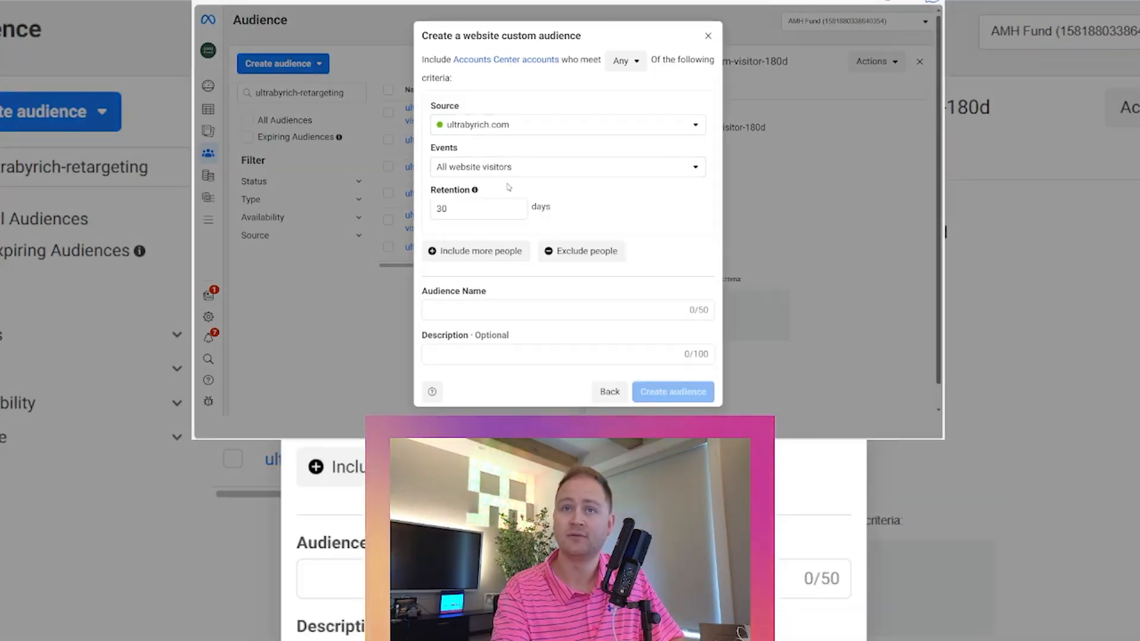
- Set the events to People who visited specific web pages with a retention of 180 days
click(490, 174)
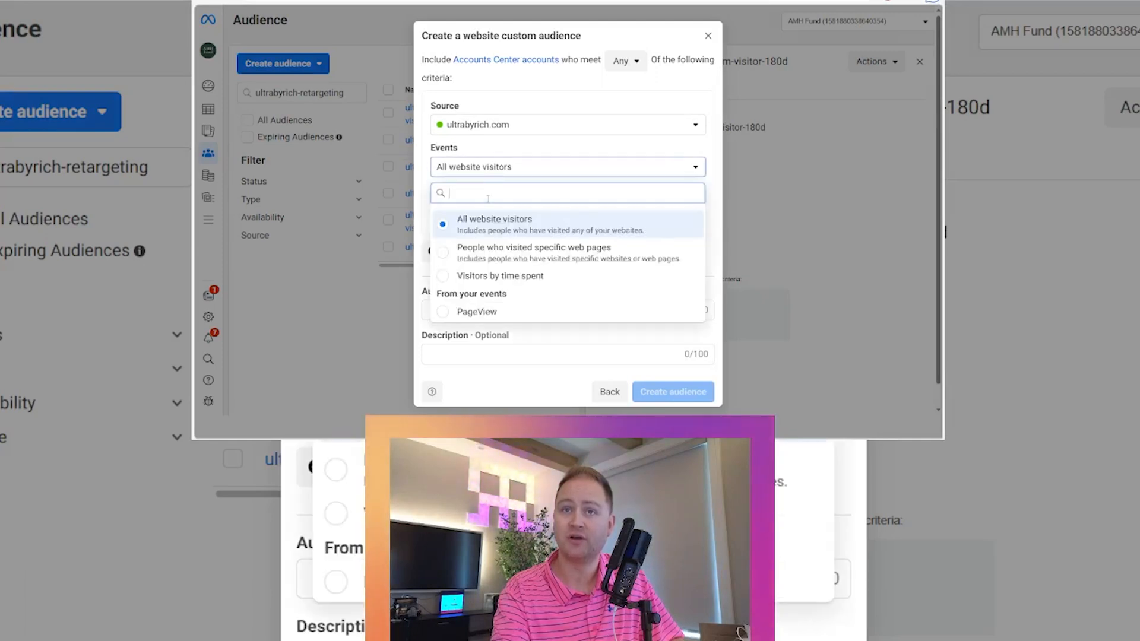
click(518, 259)
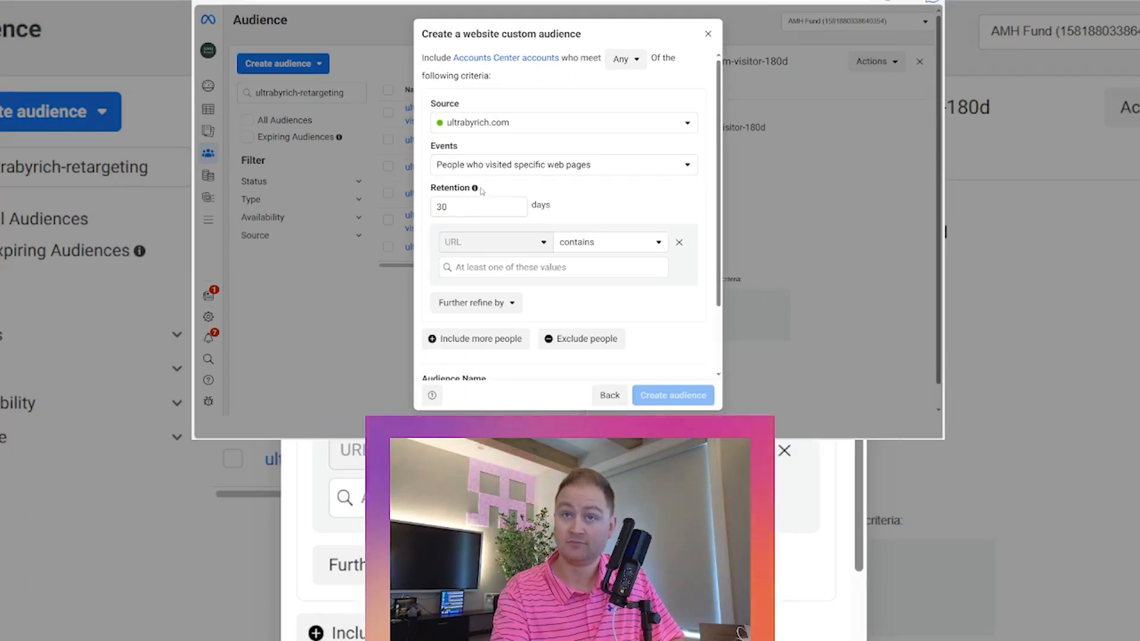
click(464, 213)
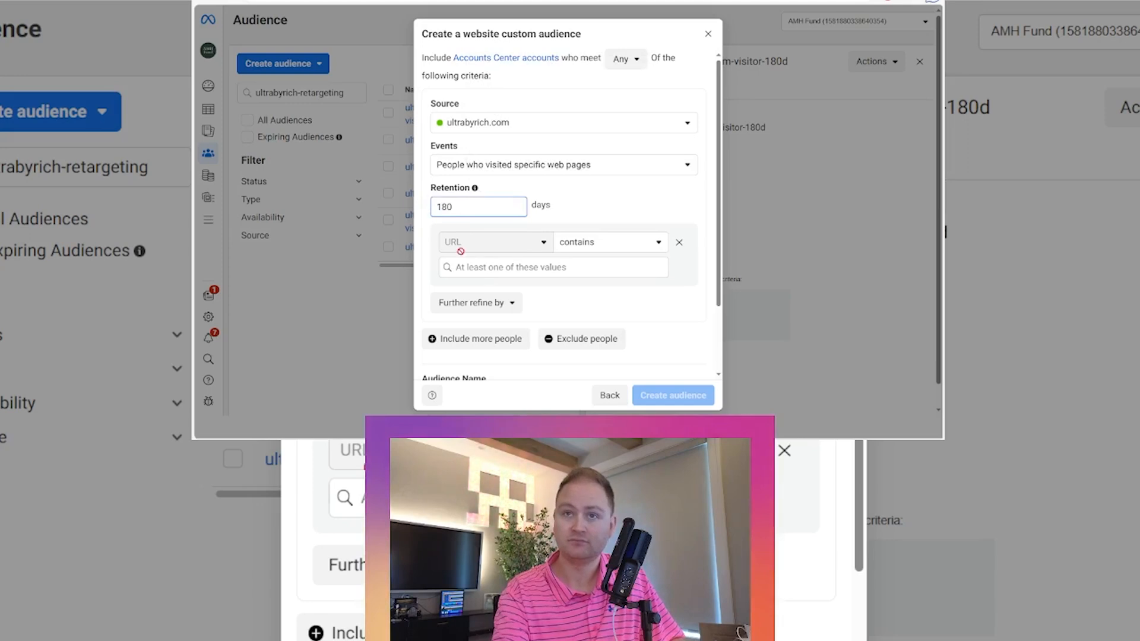
- Add /thank-you as a value for the URL contains rule
click(495, 269)
text(/thank-you)
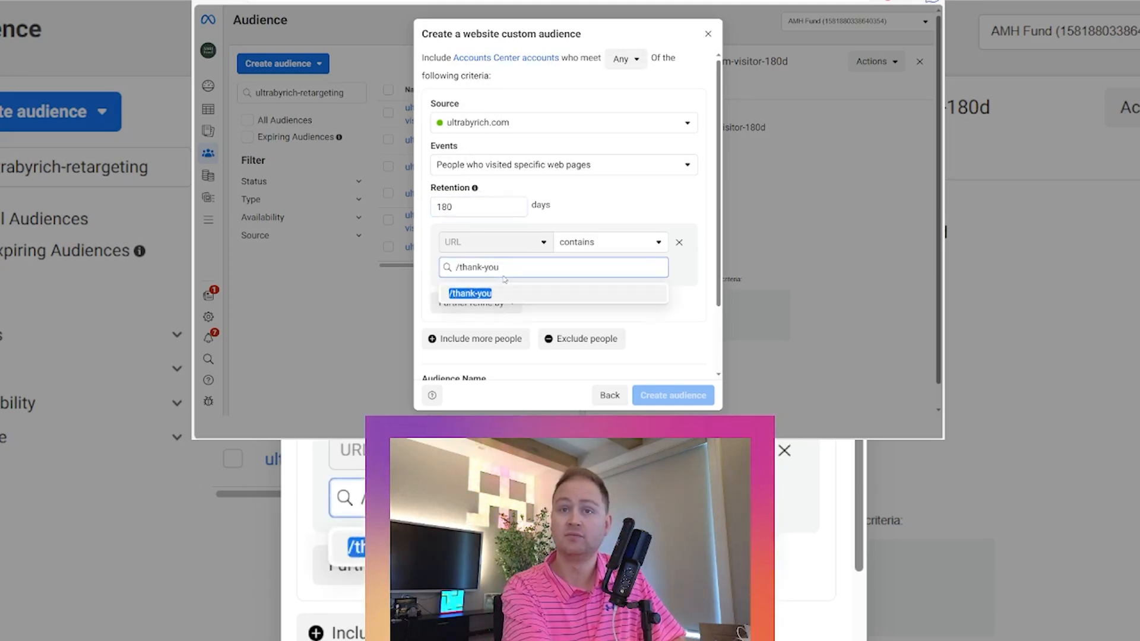
key(Return)
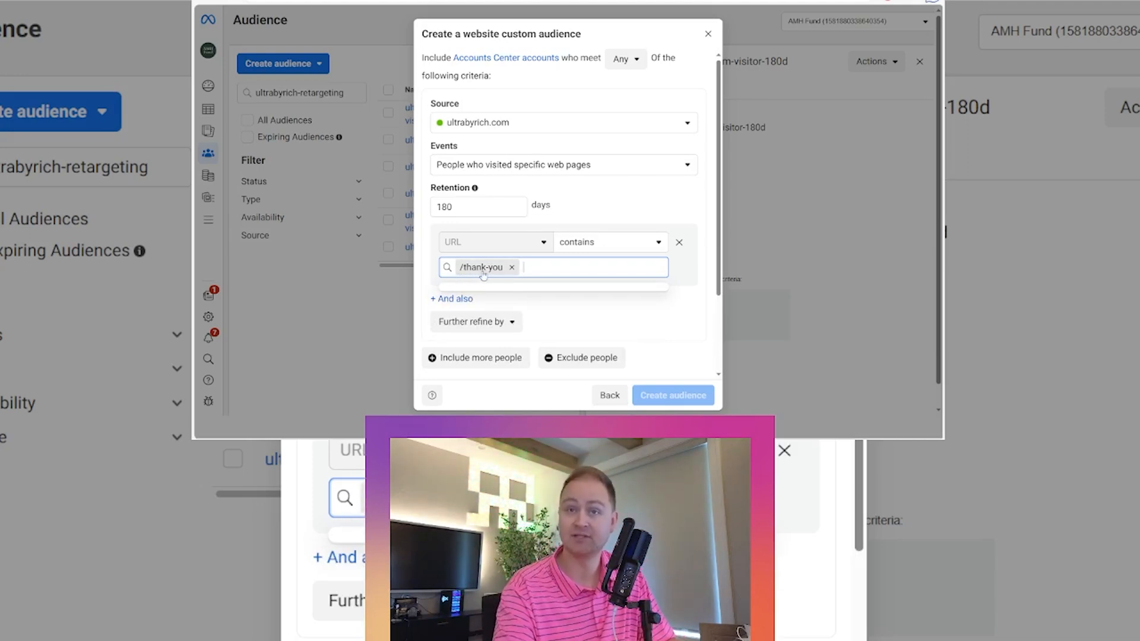
- Name the audience ultrabyrich-retargeting-dotcom-lead and create it
scroll(534, 261, down, 2)
click(500, 315)
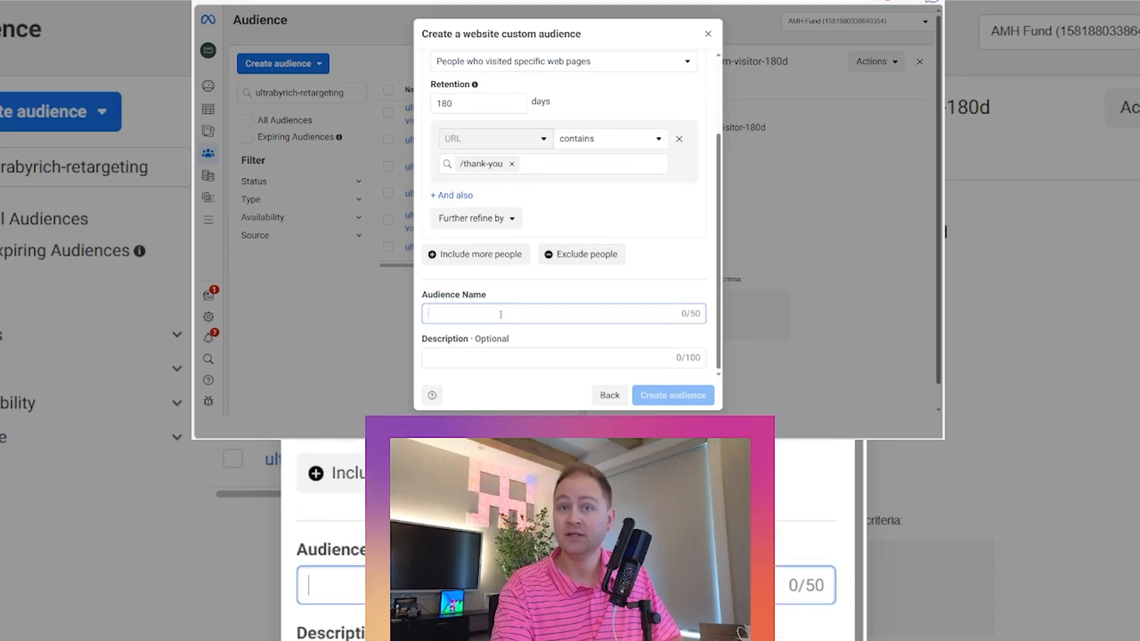
text(ultra)
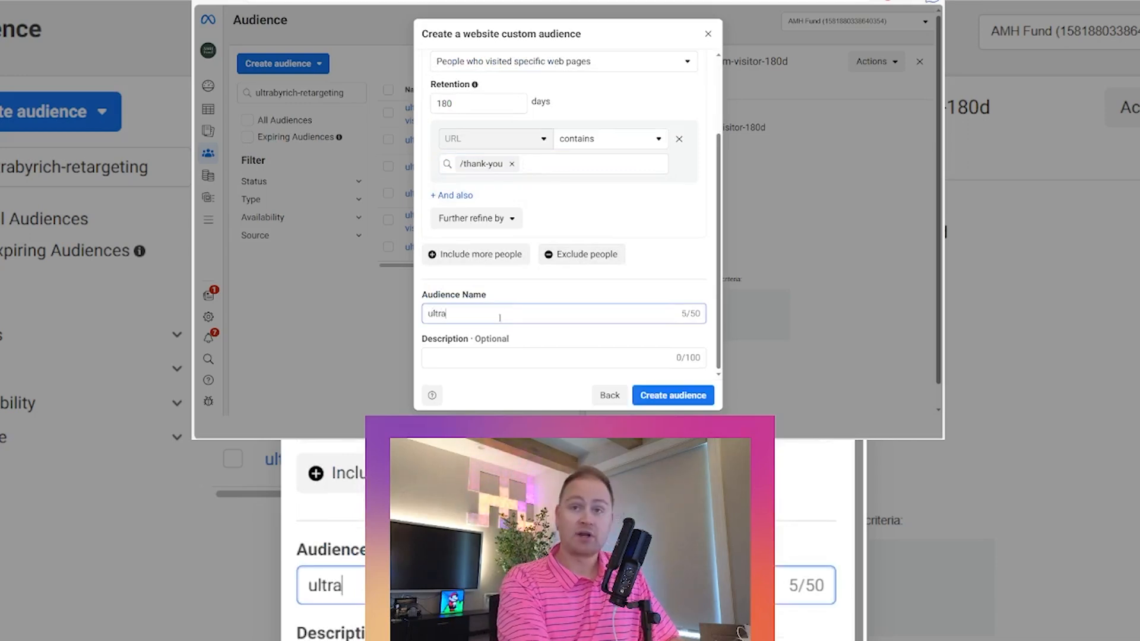
text(byrich-retarg)
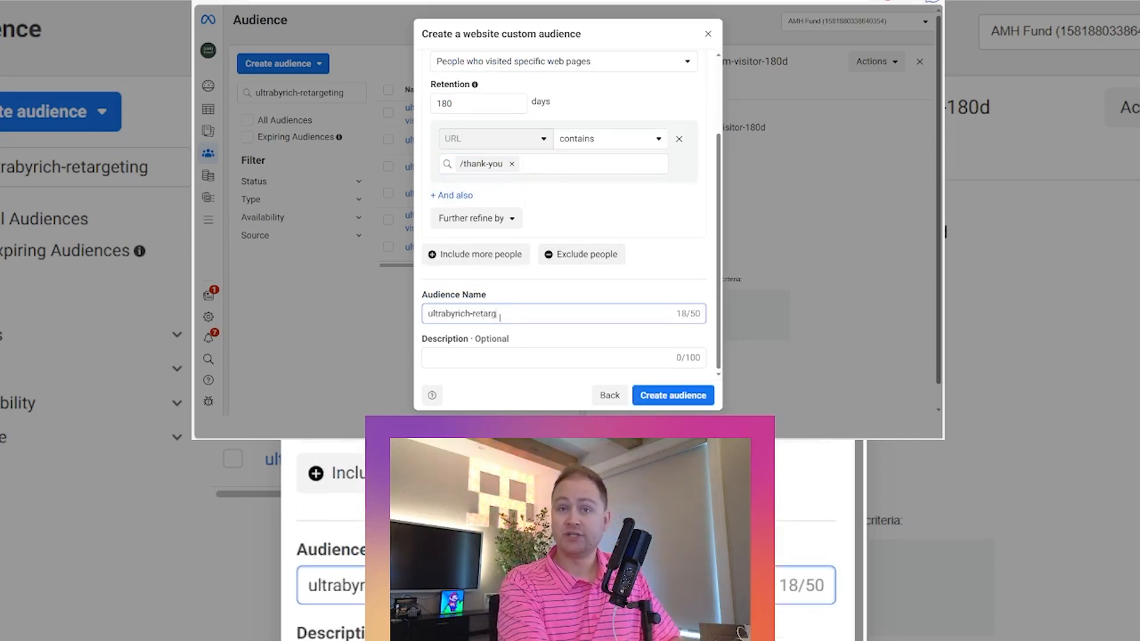
text(eting-dotcom-)
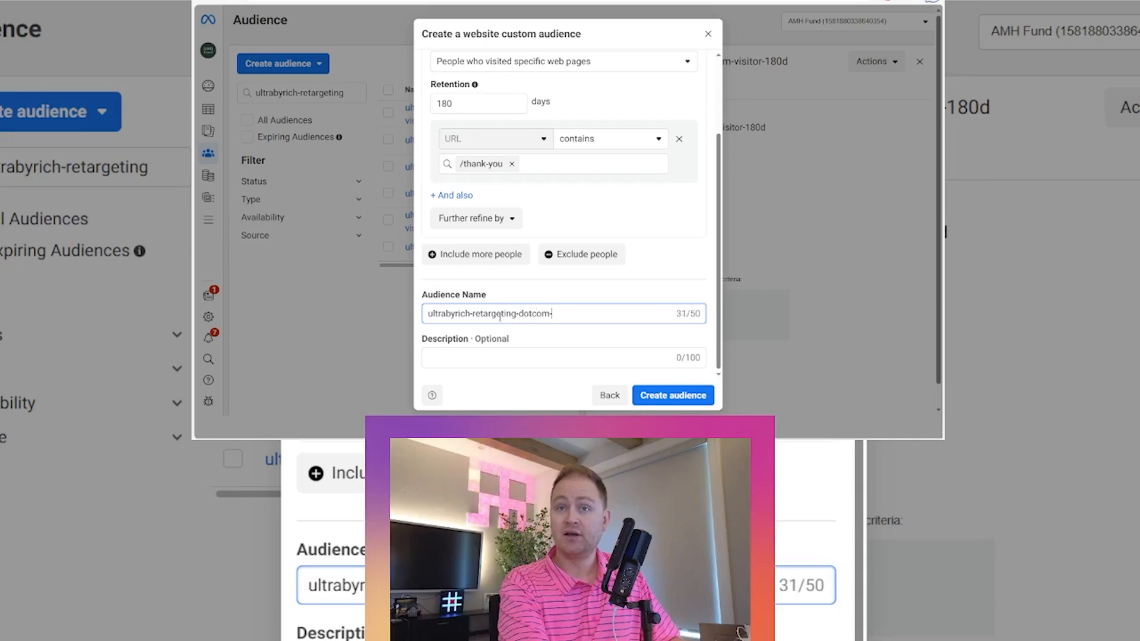
text(lead)
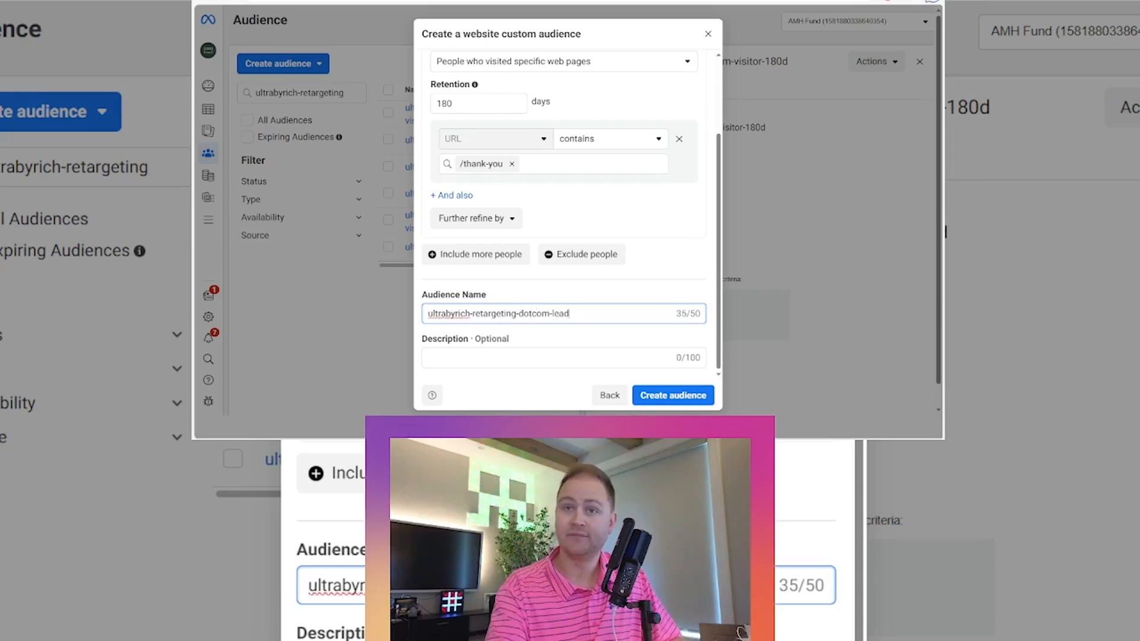
key(Return)
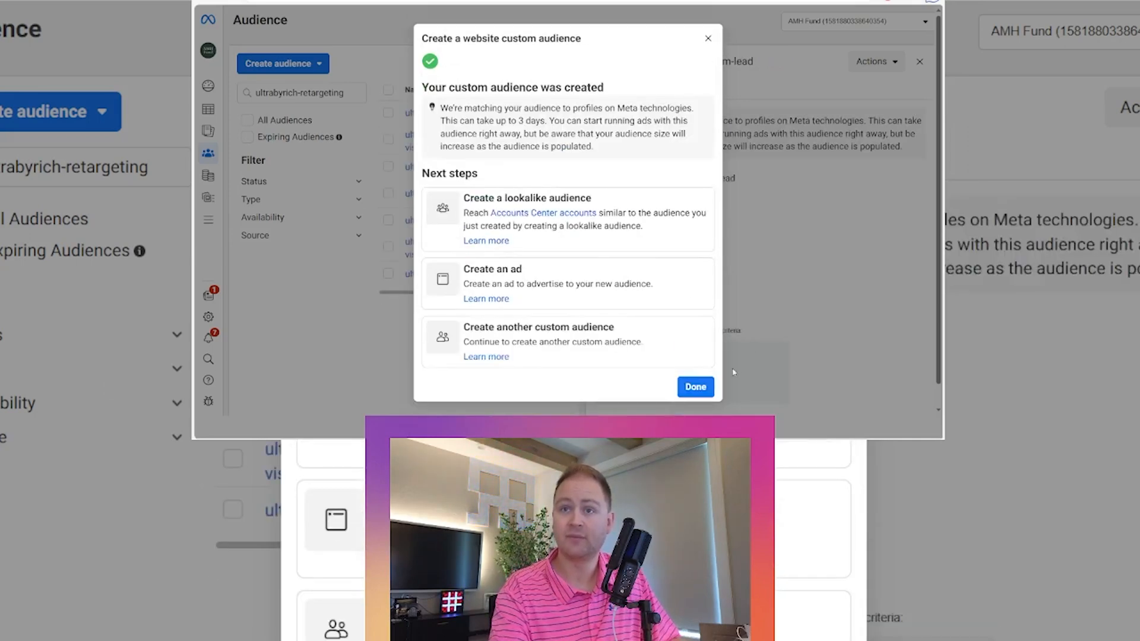
click(696, 387)
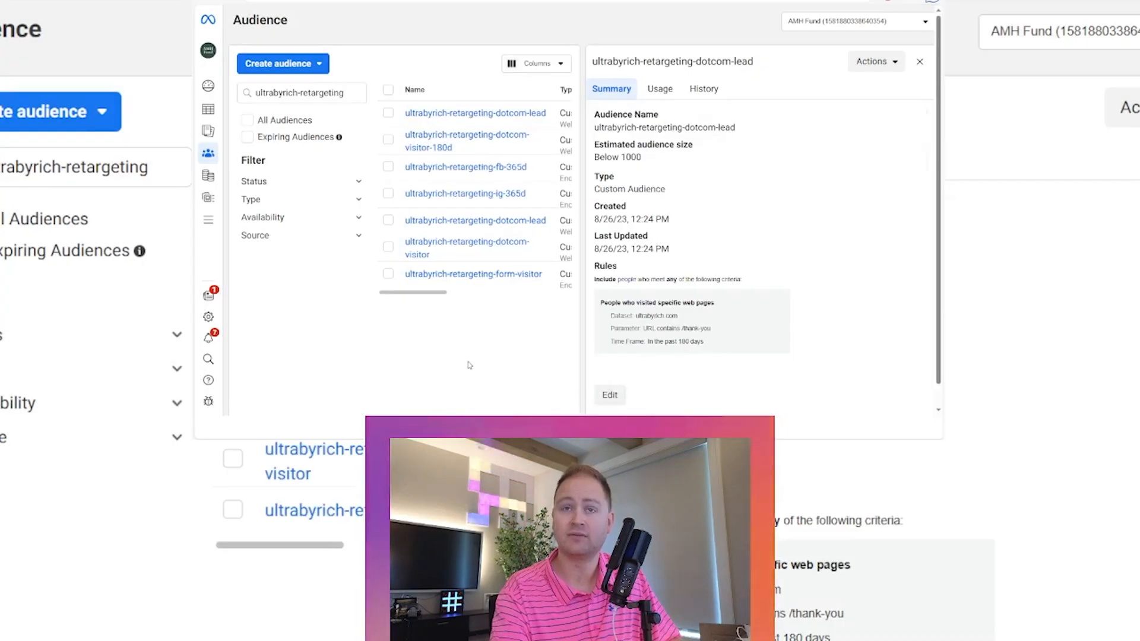